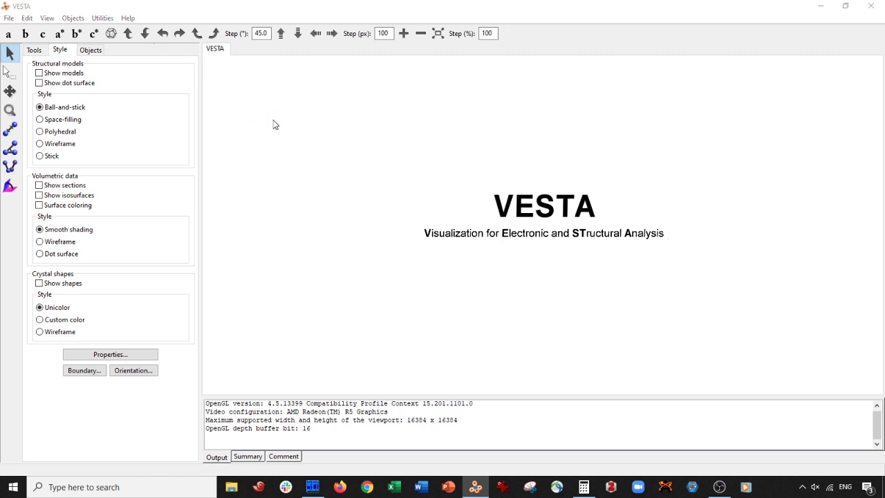
Step: Open GaAs_hex.vasp and rotate its 5-atom unit cell, finishing with a view along a
{"action": "key", "text": "ctrl+o"}
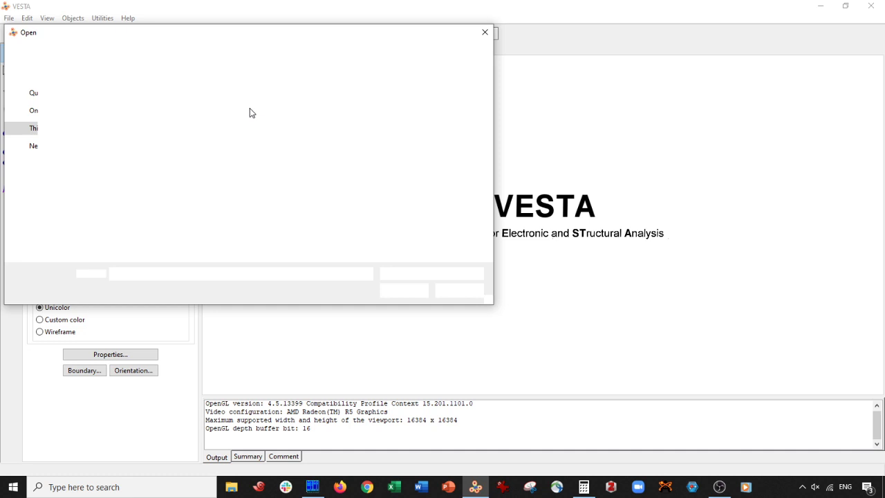
{"action": "double_click", "coordinate": [460, 227]}
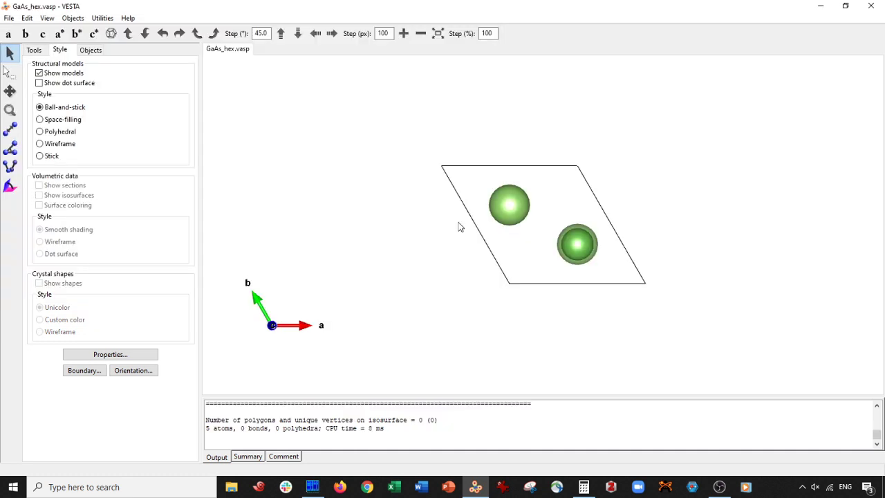
{"action": "left_click_drag", "start_coordinate": [460, 227], "coordinate": [638, 139]}
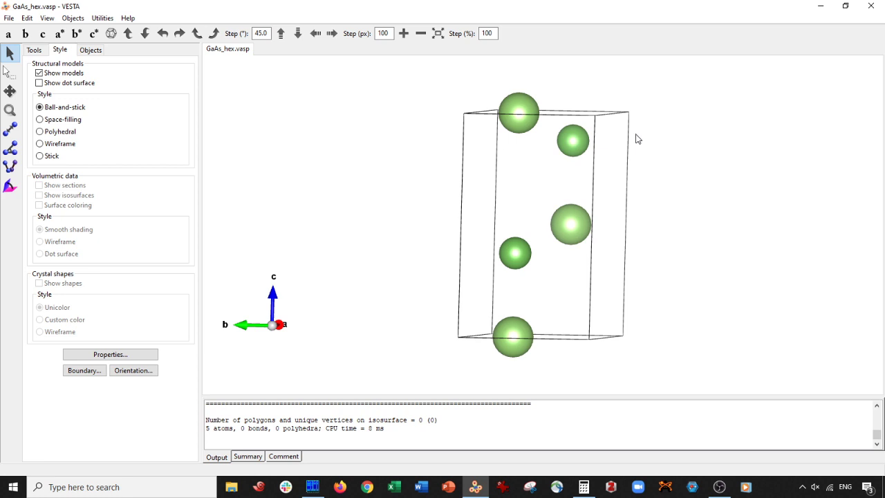
{"action": "left_click_drag", "start_coordinate": [641, 157], "coordinate": [646, 328]}
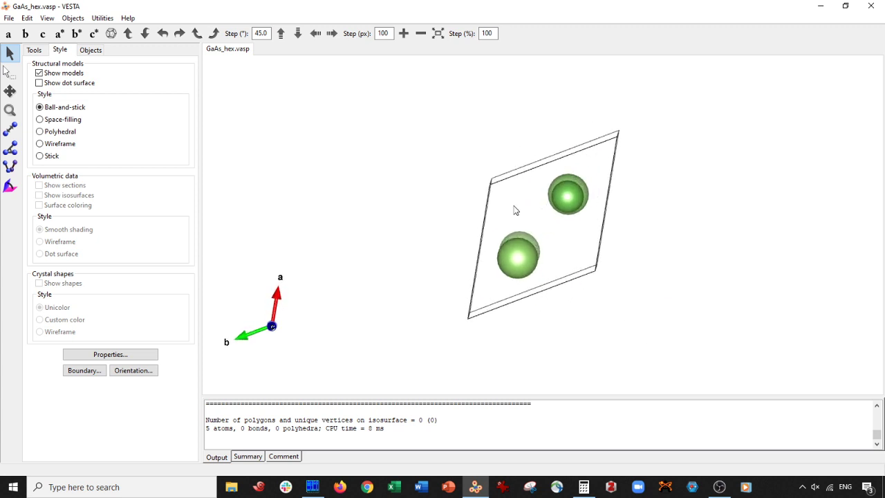
{"action": "left_click_drag", "start_coordinate": [640, 233], "coordinate": [658, 68]}
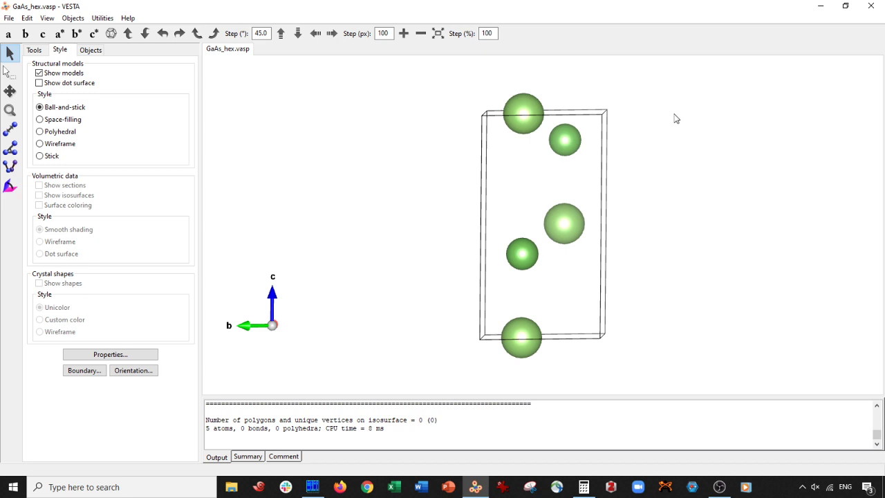
{"action": "mouse_move", "coordinate": [692, 226]}
{"action": "left_mouse_down"}
{"action": "mouse_move", "coordinate": [677, 227]}
{"action": "mouse_move", "coordinate": [695, 224]}
{"action": "left_mouse_up"}
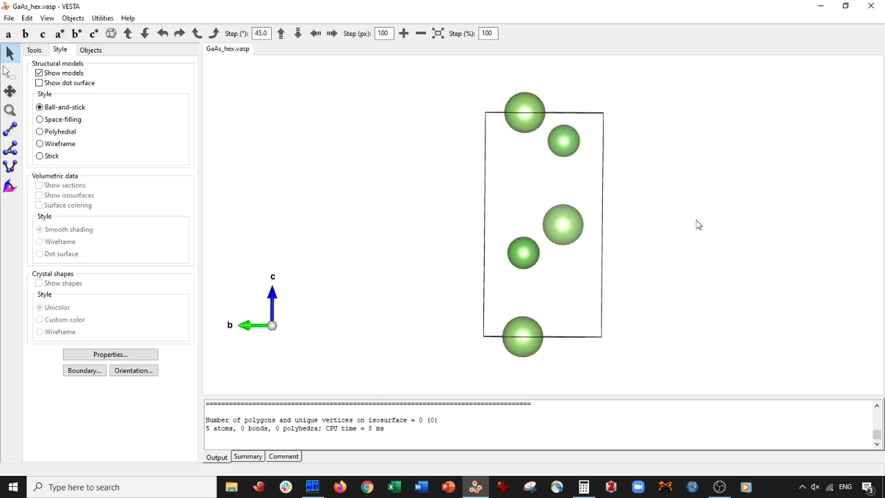
Step: Open the atom properties, pick Ga as the element, then close without changes
{"action": "left_click", "coordinate": [135, 357]}
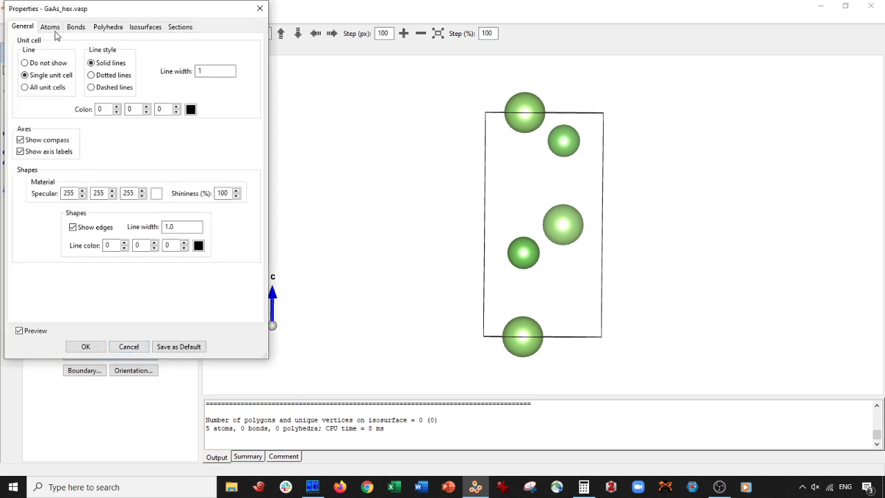
{"action": "left_click", "coordinate": [51, 27]}
{"action": "left_click", "coordinate": [94, 223]}
{"action": "left_click", "coordinate": [86, 230]}
{"action": "left_click", "coordinate": [197, 239]}
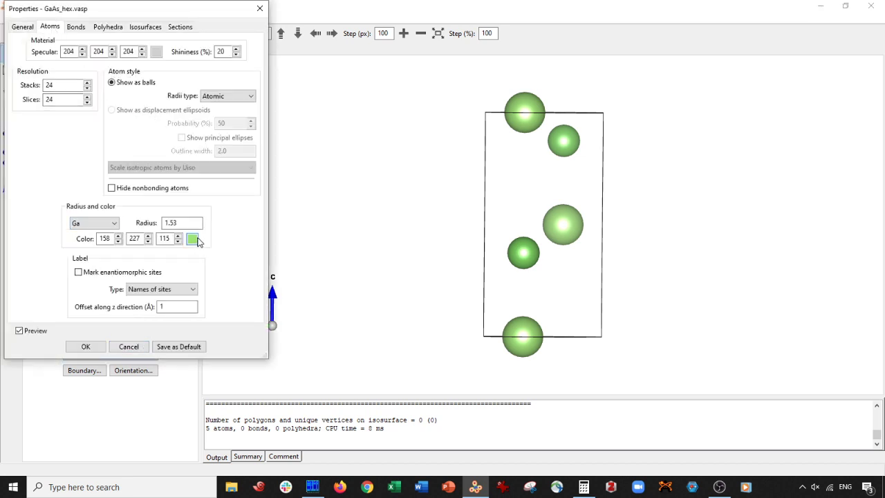
{"action": "left_click", "coordinate": [259, 8]}
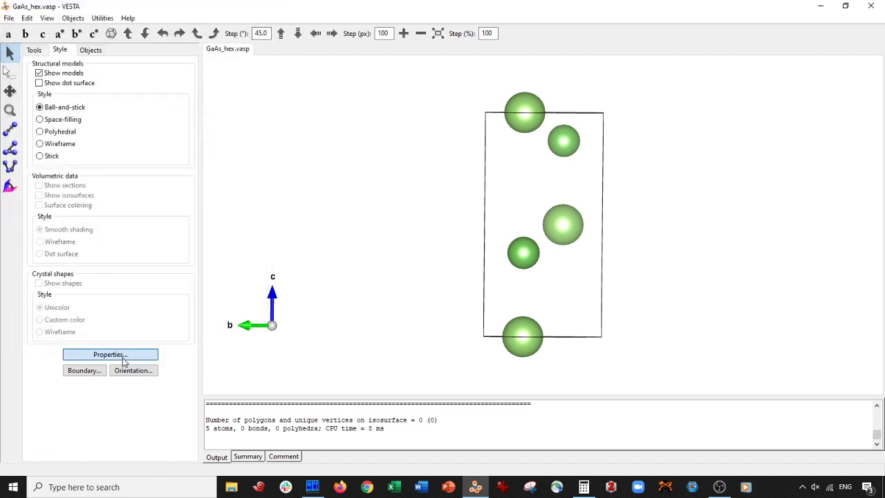
Step: Set the Ga atom colour to dark green in the atom properties
{"action": "left_click", "coordinate": [124, 359]}
{"action": "left_click", "coordinate": [58, 29]}
{"action": "left_click", "coordinate": [192, 239]}
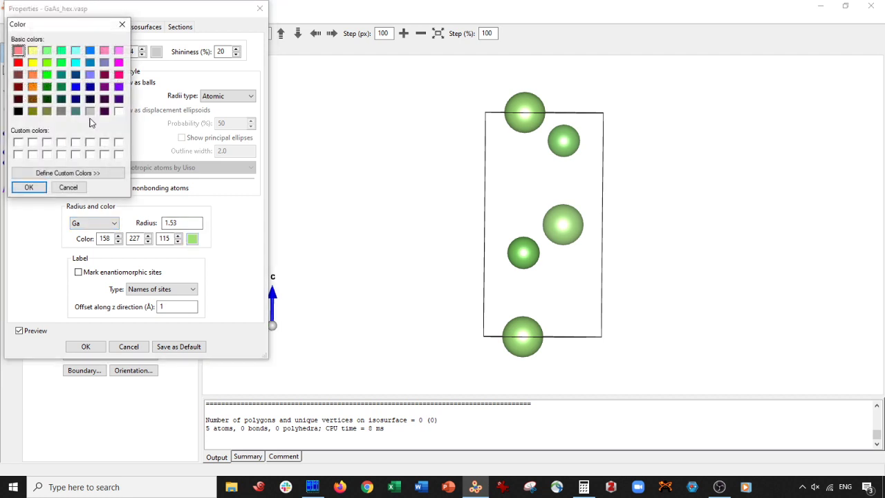
{"action": "left_click", "coordinate": [47, 87]}
{"action": "left_click", "coordinate": [29, 188]}
Step: Set the As atom colour to yellow and apply the new colours
{"action": "left_click", "coordinate": [93, 222]}
{"action": "left_click", "coordinate": [87, 242]}
{"action": "left_click", "coordinate": [192, 238]}
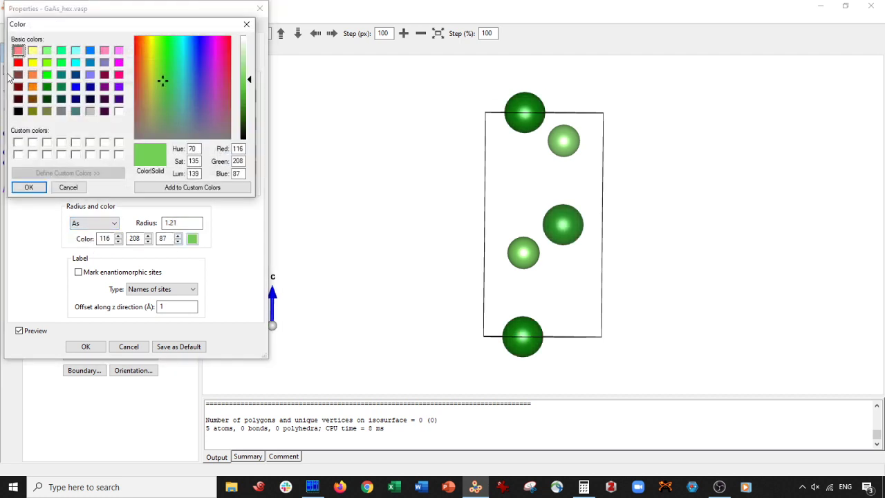
{"action": "left_click", "coordinate": [32, 62]}
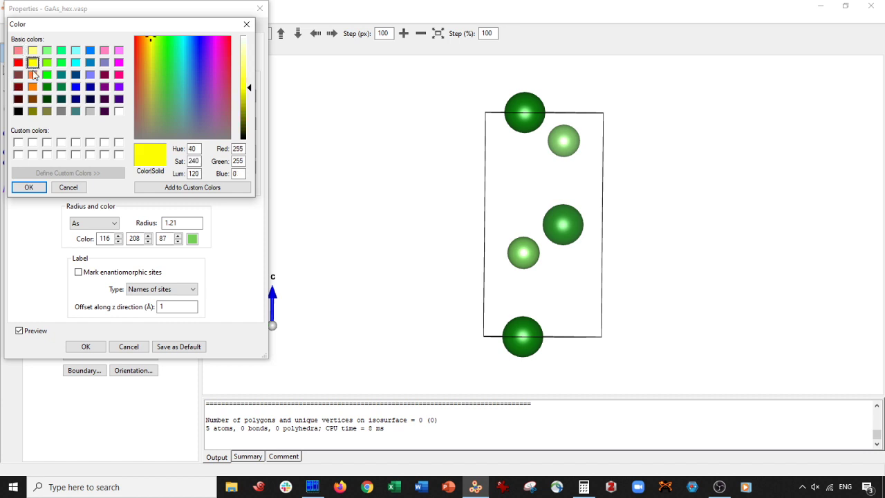
{"action": "left_click", "coordinate": [28, 188]}
{"action": "left_click", "coordinate": [85, 346]}
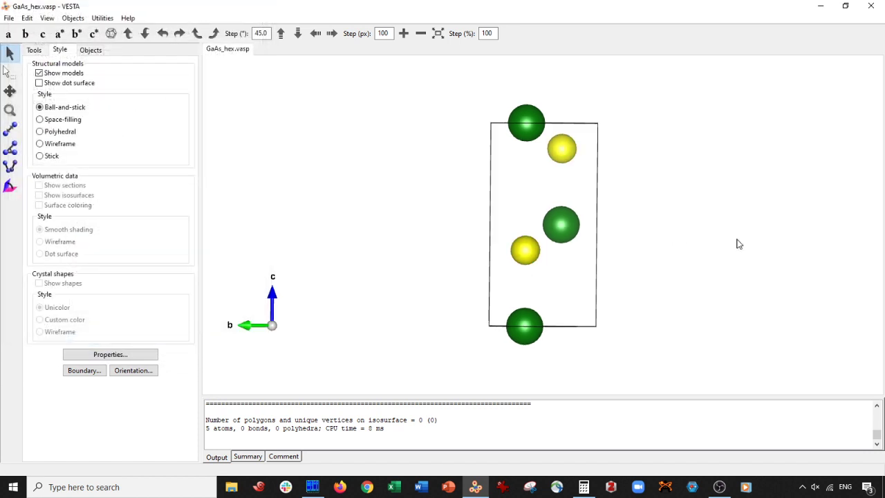
Step: Set the Boundary x(max) and y(max) to 3 to display 3×3 cells
{"action": "mouse_move", "coordinate": [737, 245]}
{"action": "left_mouse_down"}
{"action": "mouse_move", "coordinate": [697, 242]}
{"action": "mouse_move", "coordinate": [735, 235]}
{"action": "mouse_move", "coordinate": [715, 237]}
{"action": "mouse_move", "coordinate": [724, 239]}
{"action": "left_mouse_up"}
{"action": "left_click_drag", "start_coordinate": [330, 326], "coordinate": [370, 319]}
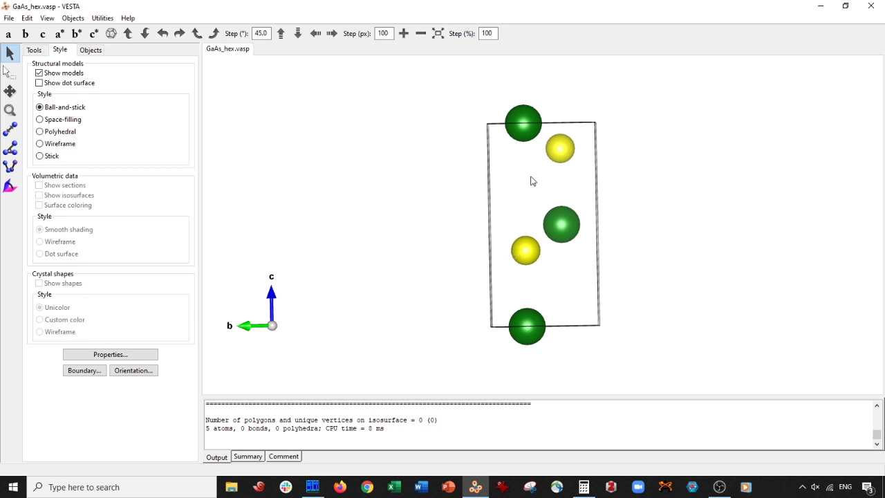
{"action": "left_click_drag", "start_coordinate": [510, 257], "coordinate": [453, 278]}
{"action": "left_click", "coordinate": [76, 371]}
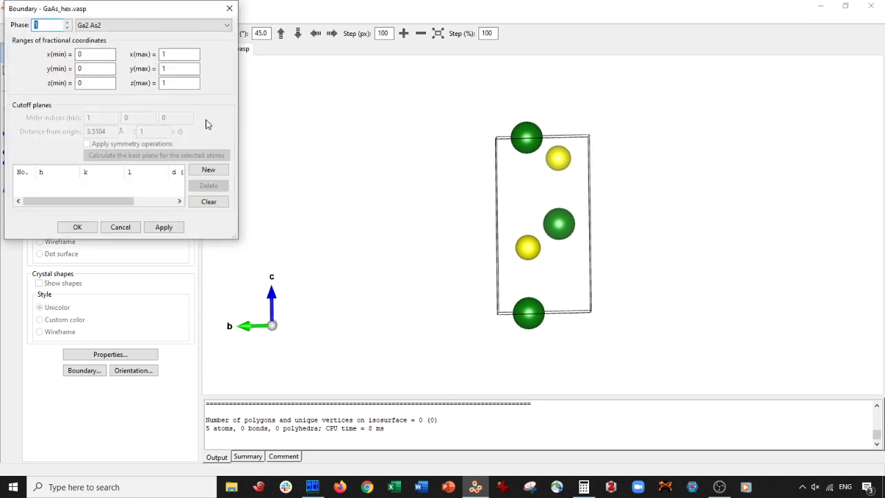
{"action": "double_click", "coordinate": [181, 55]}
{"action": "type", "text": "3"}
{"action": "key", "text": "Tab"}
{"action": "key", "text": "Tab"}
{"action": "type", "text": "3"}
{"action": "left_click", "coordinate": [164, 226]}
{"action": "left_click", "coordinate": [77, 228]}
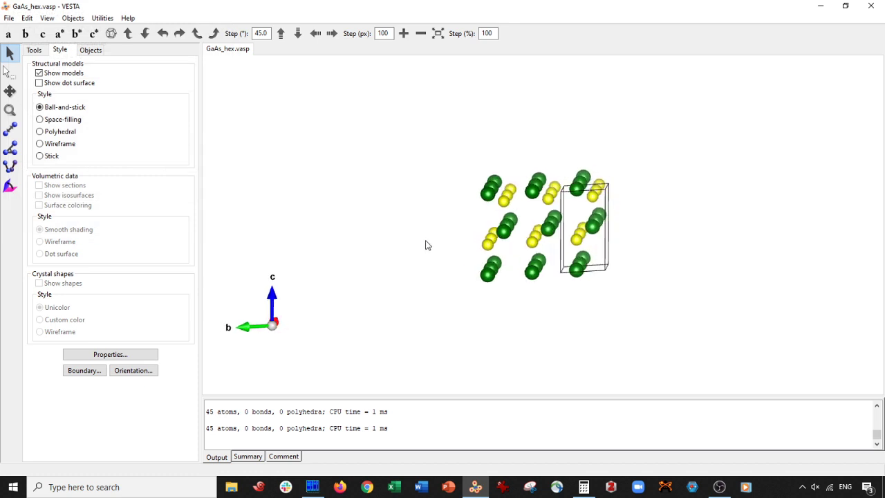
Step: Region-select out the top and bottom atom rows, then inspect the remaining layer along a
{"action": "left_click", "coordinate": [11, 72]}
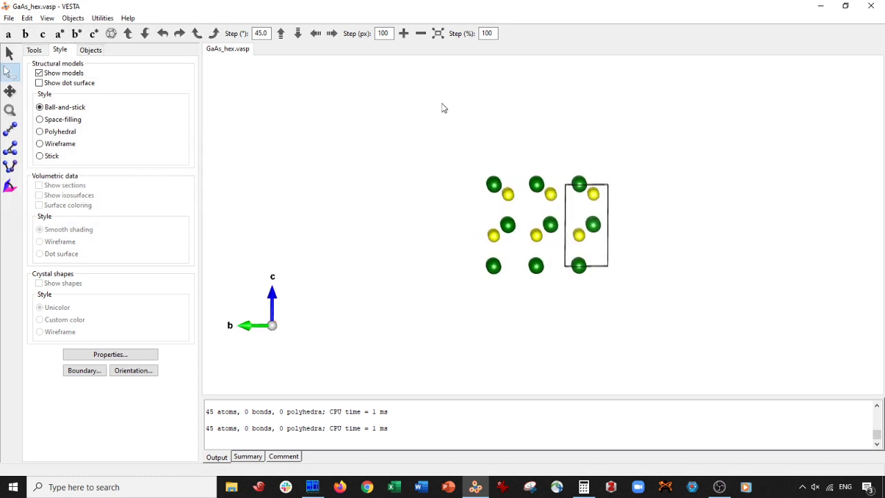
{"action": "left_click_drag", "start_coordinate": [468, 158], "coordinate": [677, 202]}
{"action": "left_click_drag", "start_coordinate": [614, 257], "coordinate": [415, 304]}
{"action": "left_click", "coordinate": [10, 53]}
{"action": "left_click_drag", "start_coordinate": [492, 188], "coordinate": [510, 134]}
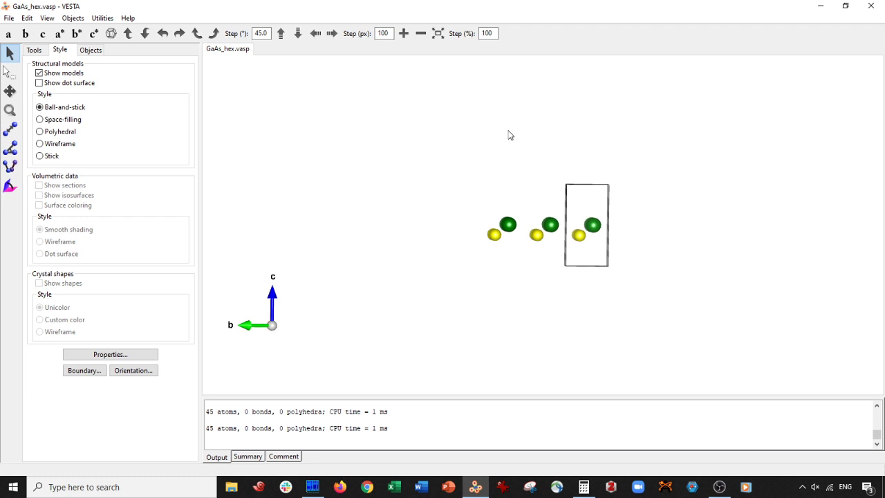
{"action": "left_click_drag", "start_coordinate": [555, 159], "coordinate": [372, 236]}
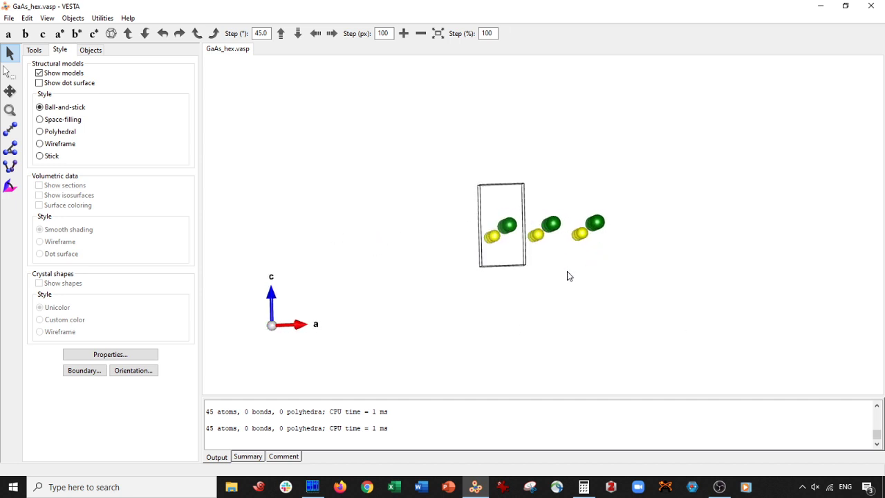
{"action": "left_click_drag", "start_coordinate": [565, 277], "coordinate": [561, 280]}
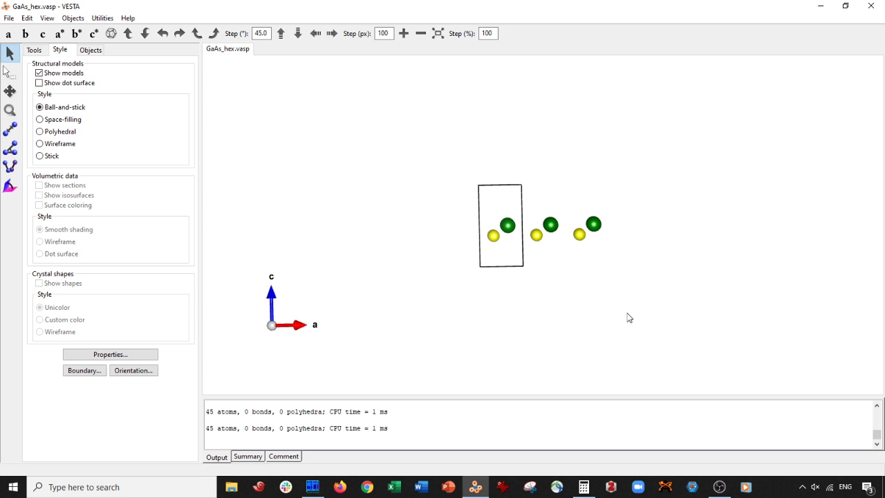
{"action": "key", "text": "Left"}
{"action": "key", "text": "Left"}
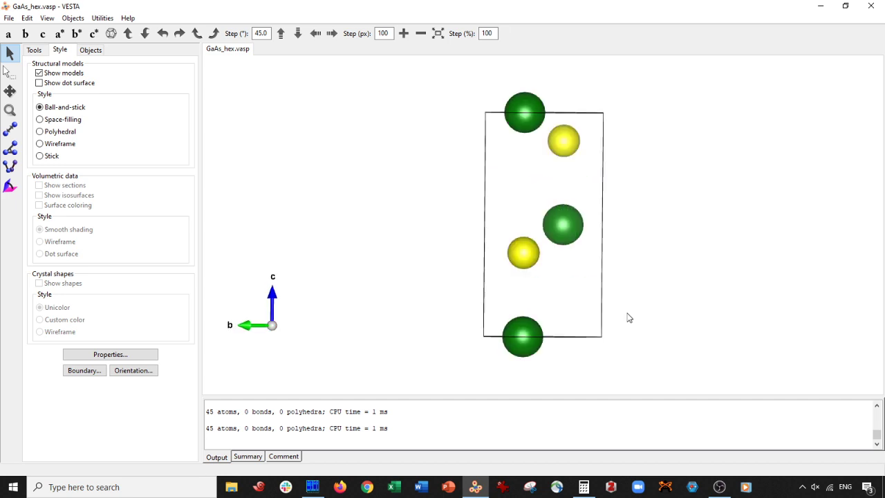
Step: Delete the top Ga and As atoms and the bottom Ga atom, then view the cell tilted
{"action": "mouse_move", "coordinate": [601, 269]}
{"action": "left_mouse_down"}
{"action": "mouse_move", "coordinate": [567, 280]}
{"action": "mouse_move", "coordinate": [598, 271]}
{"action": "left_mouse_up"}
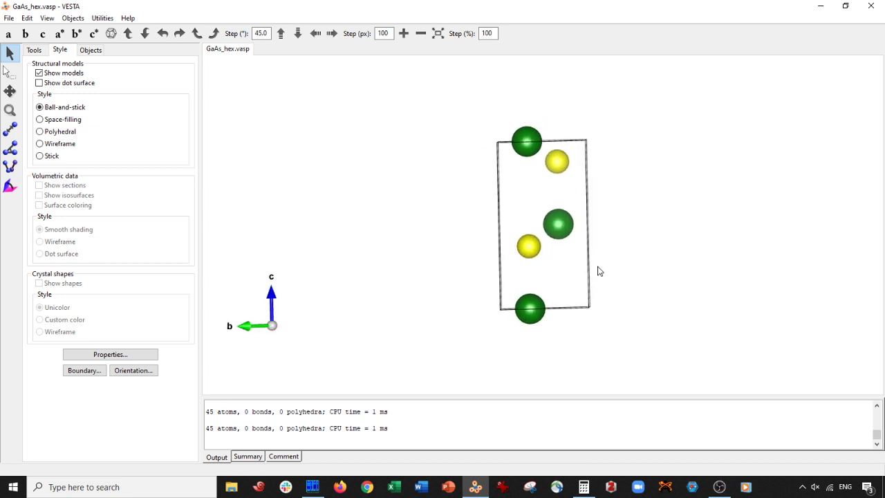
{"action": "left_click", "coordinate": [8, 72]}
{"action": "left_click_drag", "start_coordinate": [497, 128], "coordinate": [575, 180]}
{"action": "key", "text": "Delete"}
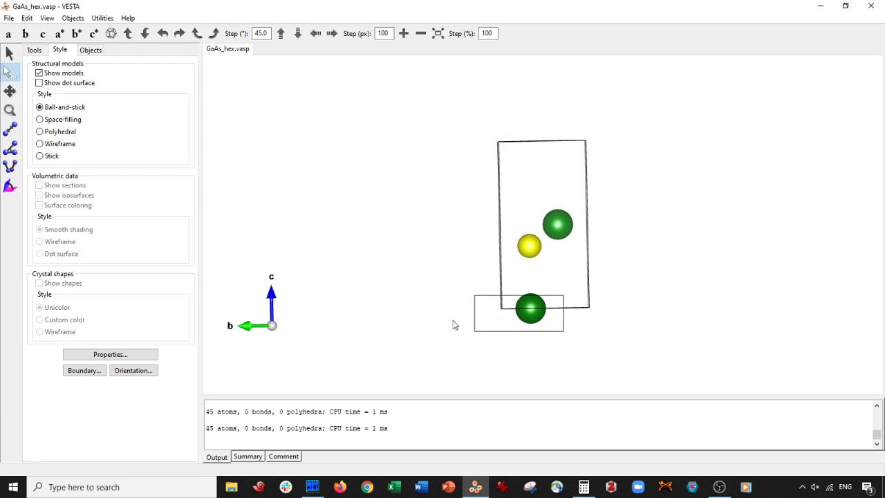
{"action": "left_click_drag", "start_coordinate": [574, 298], "coordinate": [443, 316]}
{"action": "key", "text": "Delete"}
{"action": "left_click", "coordinate": [10, 53]}
{"action": "left_click_drag", "start_coordinate": [511, 149], "coordinate": [355, 148]}
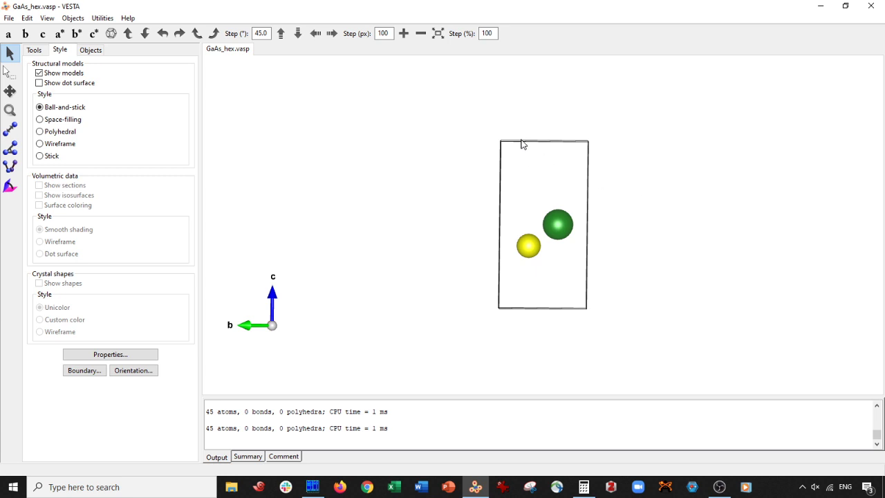
{"action": "mouse_move", "coordinate": [529, 154]}
{"action": "left_mouse_down"}
{"action": "mouse_move", "coordinate": [531, 173]}
{"action": "mouse_move", "coordinate": [547, 160]}
{"action": "mouse_move", "coordinate": [543, 166]}
{"action": "left_mouse_up"}
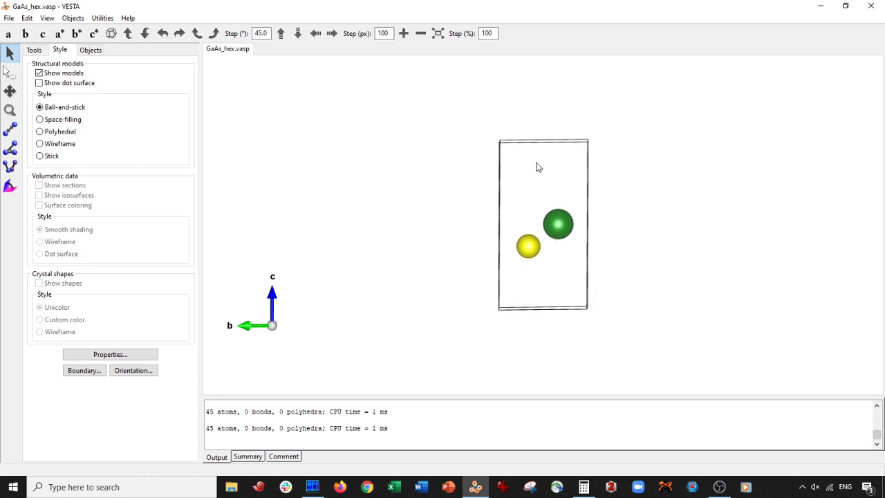
Step: In the Unit cell Transform dialog, set matrix entries P11 and P22 to 2
{"action": "left_click", "coordinate": [27, 18]}
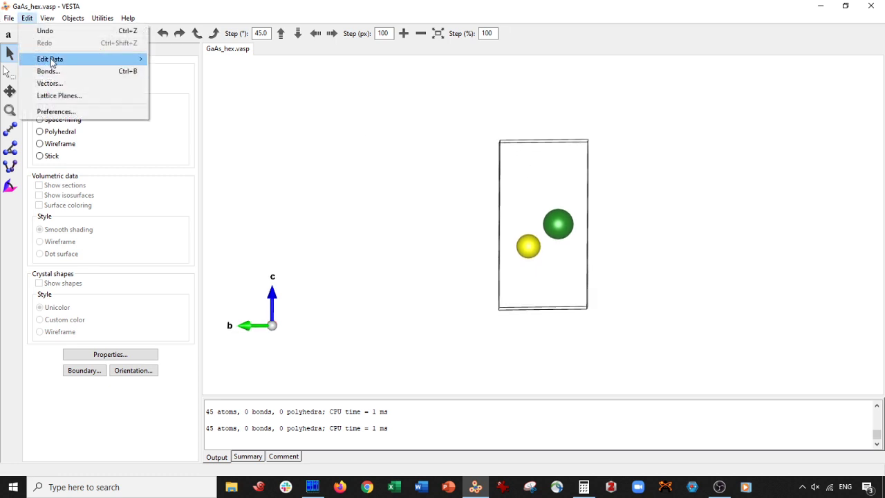
{"action": "left_click", "coordinate": [303, 198]}
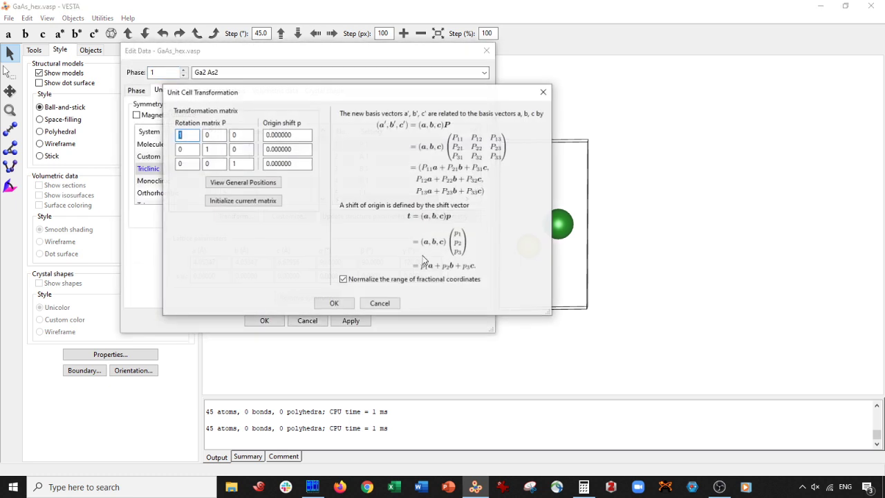
{"action": "type", "text": "2"}
{"action": "double_click", "coordinate": [214, 149]}
{"action": "type", "text": "2"}
{"action": "left_click_drag", "start_coordinate": [260, 94], "coordinate": [395, 147]}
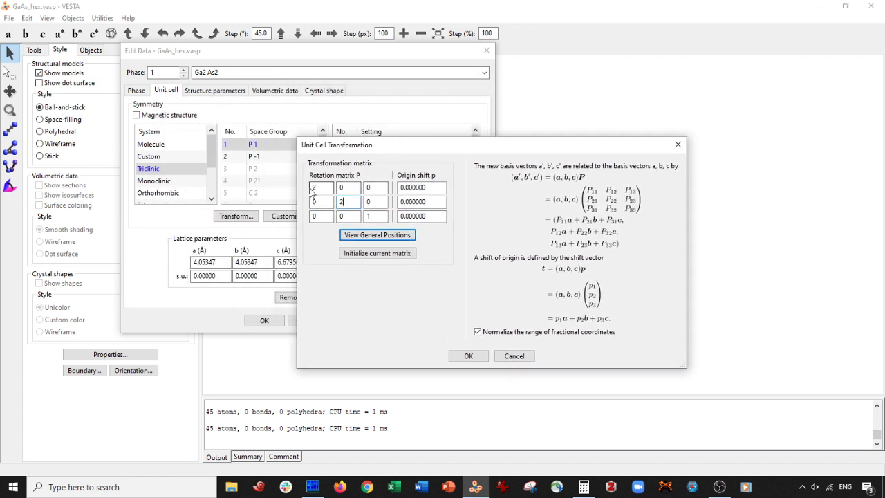
{"action": "left_click_drag", "start_coordinate": [332, 144], "coordinate": [192, 116]}
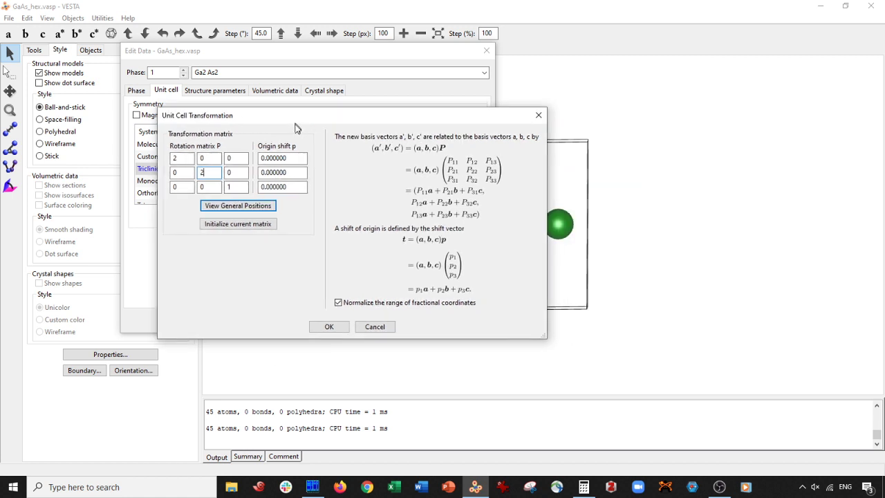
Step: Apply the transformation, searching atoms in the new cell, giving a = b = 8.10693 Å
{"action": "left_click", "coordinate": [329, 334]}
{"action": "left_click", "coordinate": [381, 246]}
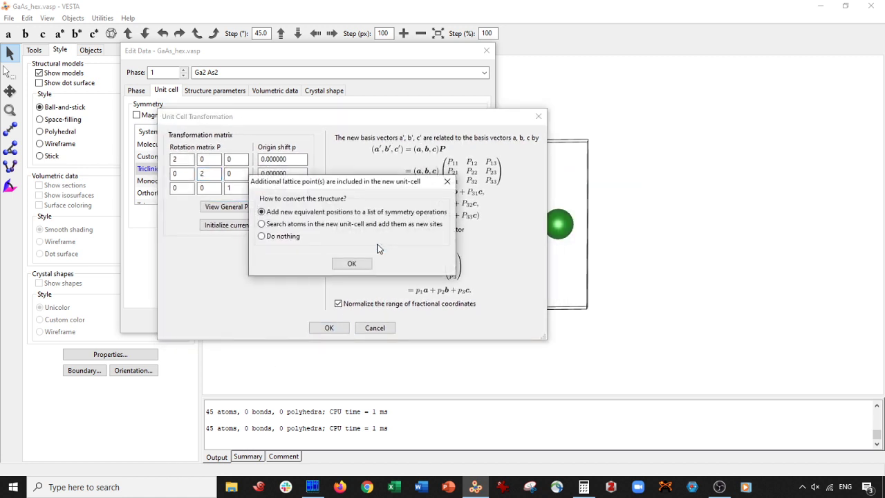
{"action": "left_click", "coordinate": [290, 226]}
{"action": "left_click", "coordinate": [350, 264]}
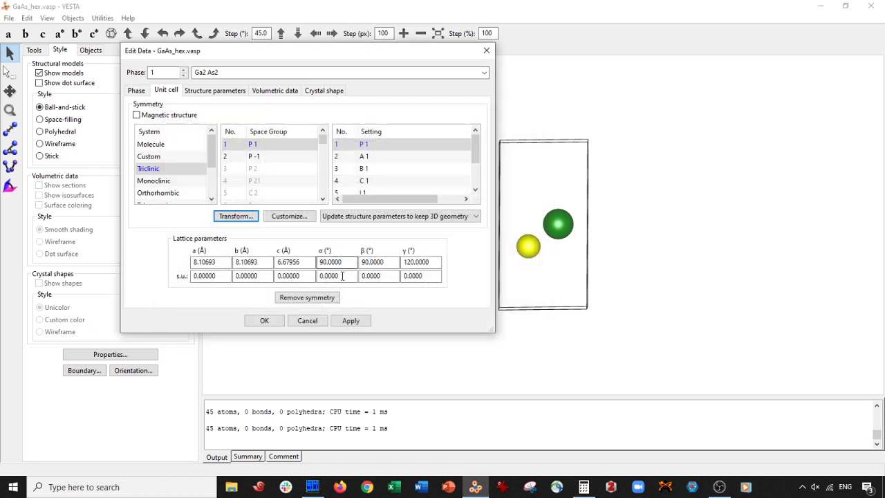
{"action": "left_click", "coordinate": [352, 321]}
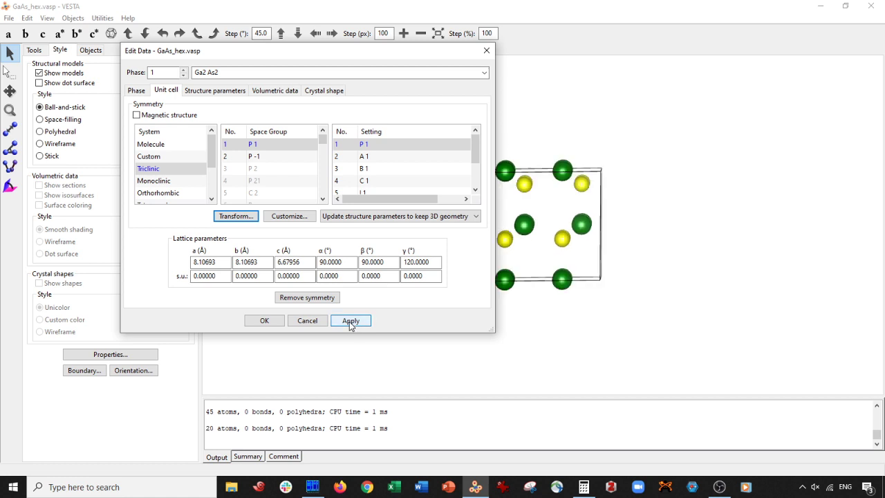
{"action": "left_click", "coordinate": [263, 321]}
{"action": "left_click_drag", "start_coordinate": [579, 255], "coordinate": [594, 244]}
Step: View along a, then box-select and delete the top row and the bottom row of atoms
{"action": "left_click", "coordinate": [8, 35]}
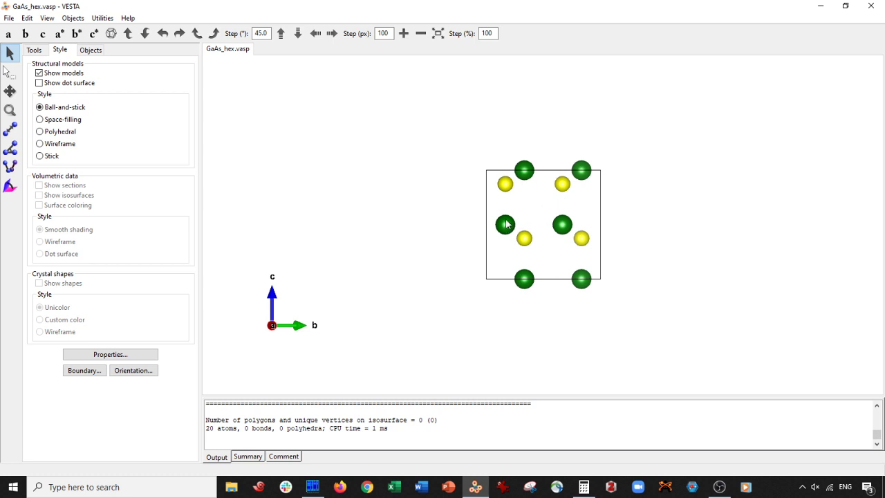
{"action": "left_click", "coordinate": [10, 72]}
{"action": "left_click_drag", "start_coordinate": [457, 153], "coordinate": [685, 200]}
{"action": "key", "text": "Delete"}
{"action": "left_click_drag", "start_coordinate": [488, 259], "coordinate": [690, 321]}
{"action": "key", "text": "Delete"}
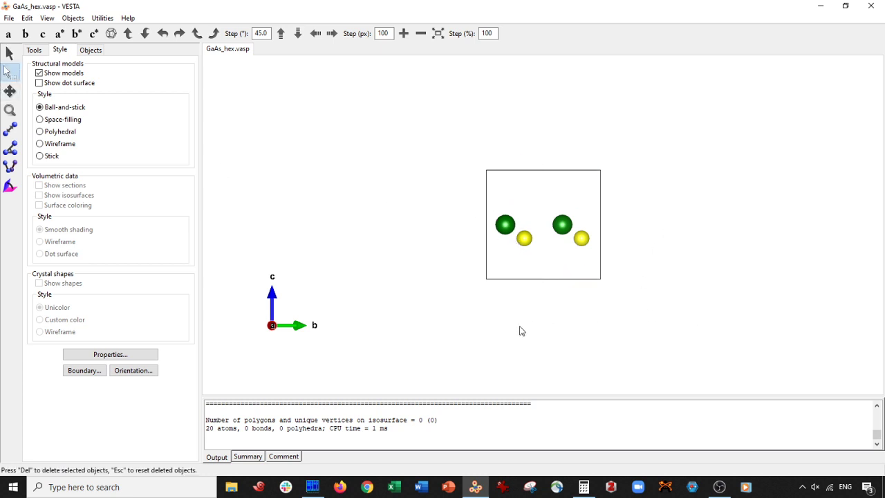
Step: Save As VASP (POSCAR) file GaAs_hex_ml.vasp, keeping Cartesian coordinates
{"action": "left_click", "coordinate": [11, 21]}
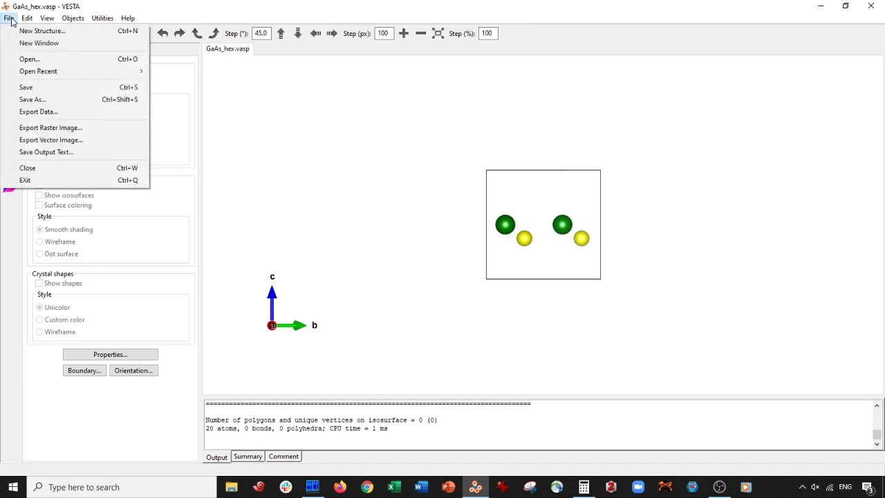
{"action": "left_click", "coordinate": [28, 99]}
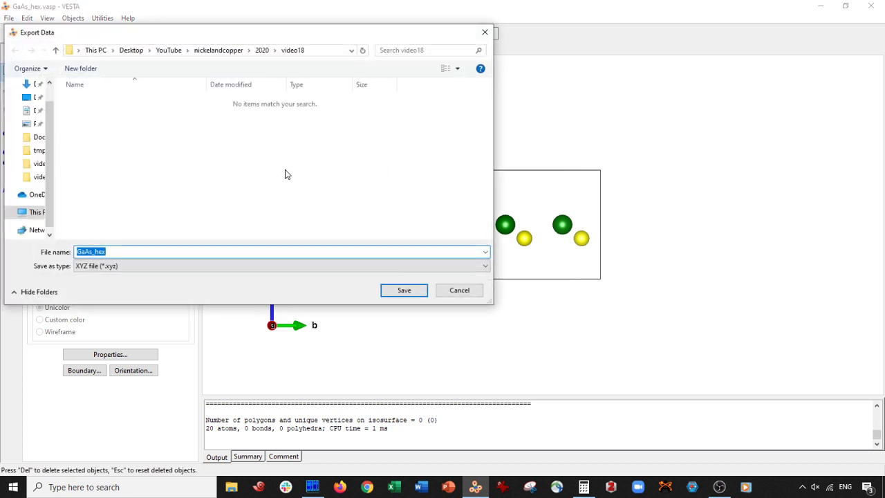
{"action": "left_click", "coordinate": [149, 270]}
{"action": "left_click", "coordinate": [111, 376]}
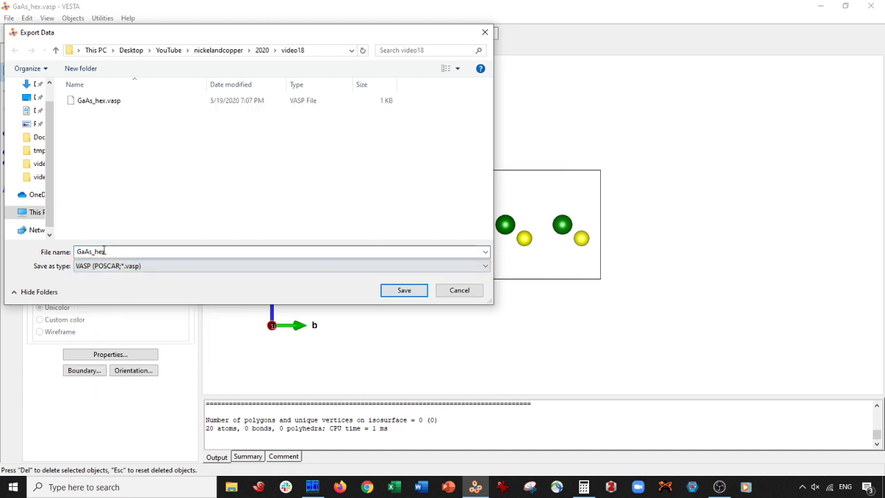
{"action": "double_click", "coordinate": [113, 254]}
{"action": "left_click", "coordinate": [92, 253]}
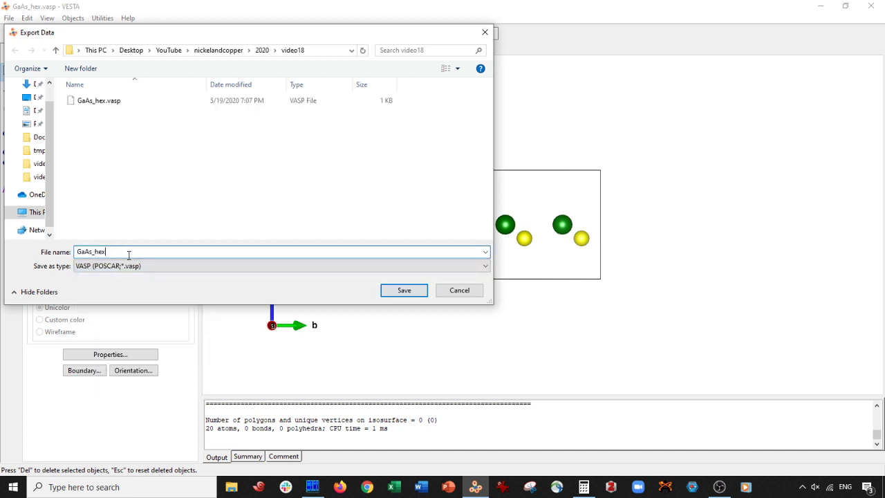
{"action": "type", "text": "_ml.vasp"}
{"action": "key", "text": "ctrl+a"}
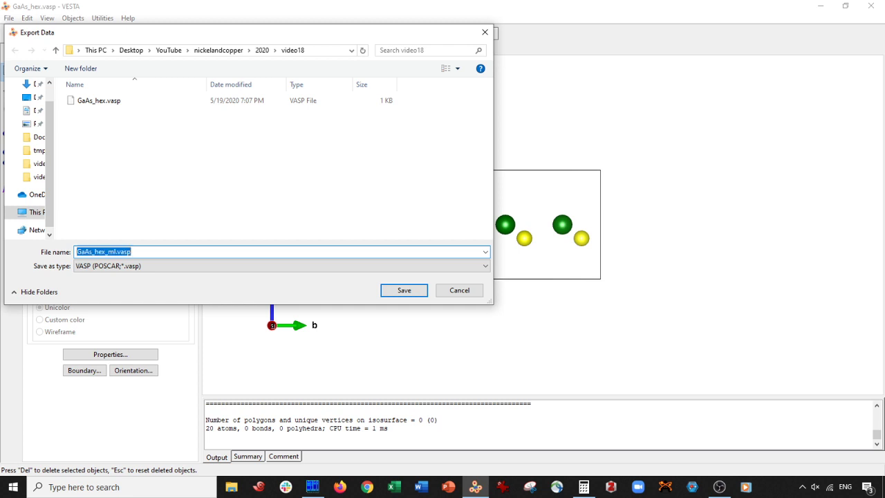
{"action": "left_click", "coordinate": [406, 291]}
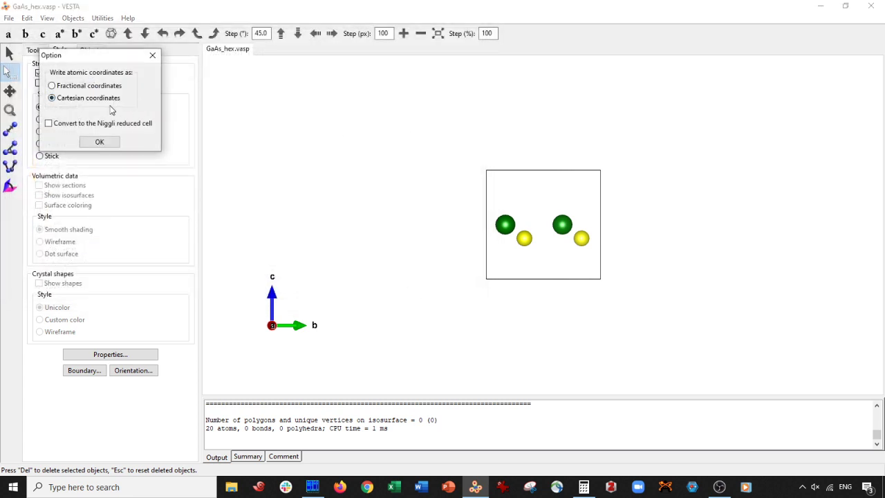
{"action": "left_click", "coordinate": [110, 144]}
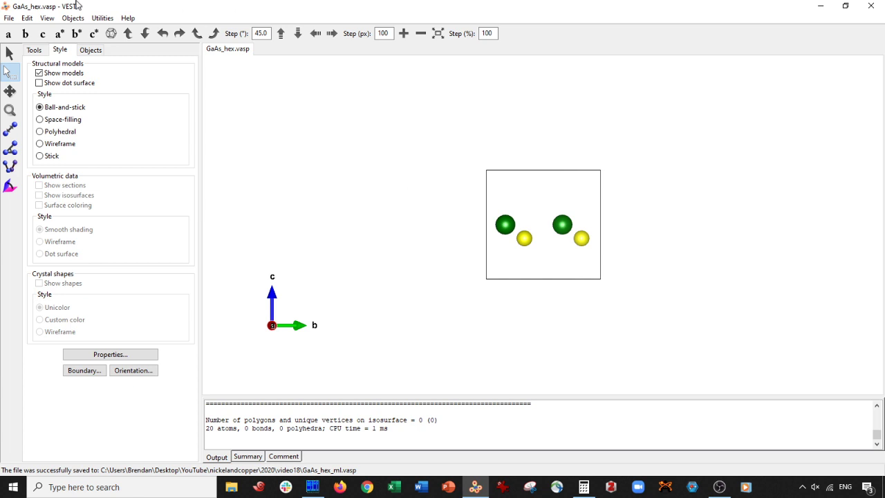
Step: Export Data as XYZ file GaAs_hex_ml.xyz, answering No to including hidden atoms
{"action": "left_click", "coordinate": [9, 18]}
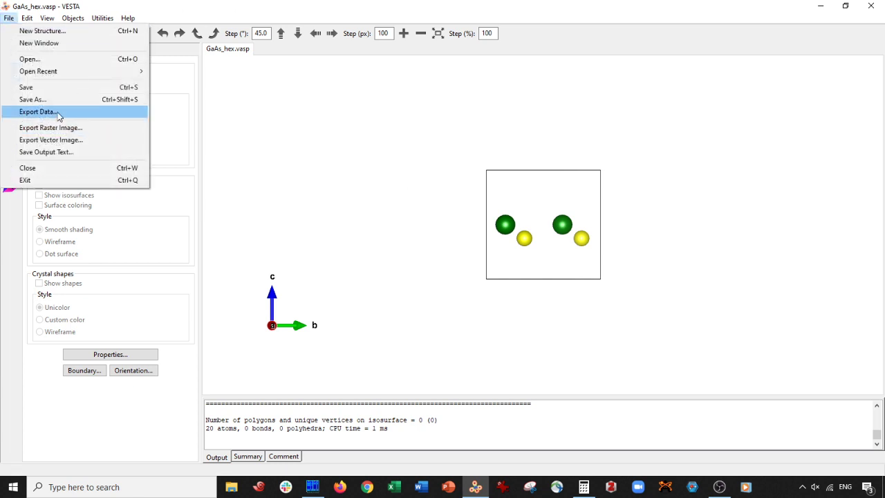
{"action": "left_click", "coordinate": [59, 116]}
{"action": "left_click", "coordinate": [149, 267]}
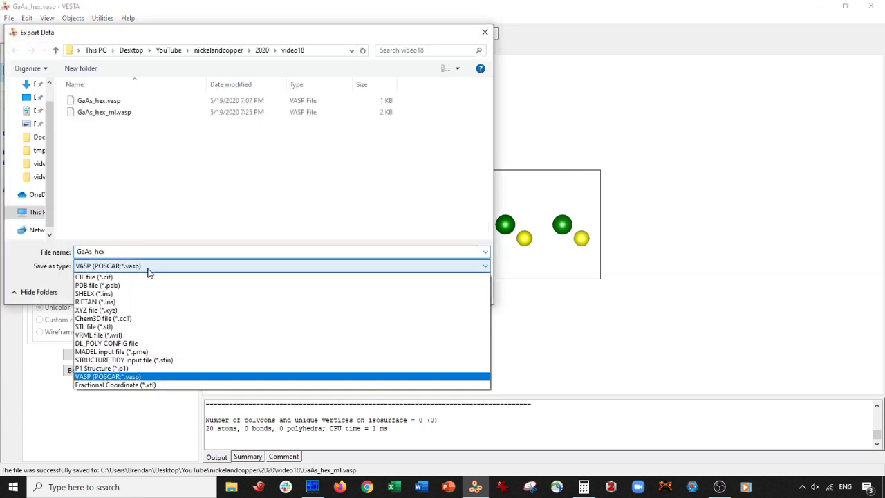
{"action": "left_click", "coordinate": [124, 309]}
{"action": "double_click", "coordinate": [119, 253]}
{"action": "left_click", "coordinate": [134, 251]}
{"action": "type", "text": "_m"}
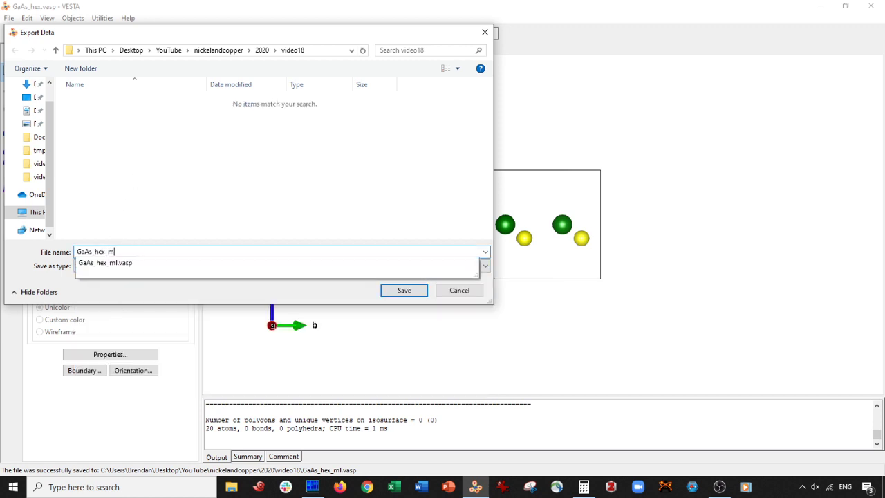
{"action": "type", "text": "l"}
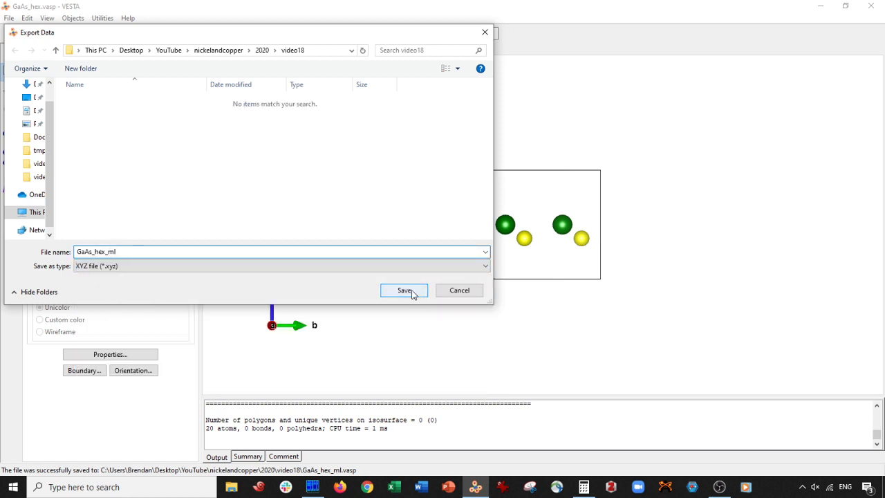
{"action": "left_click", "coordinate": [408, 291]}
{"action": "left_click", "coordinate": [516, 252]}
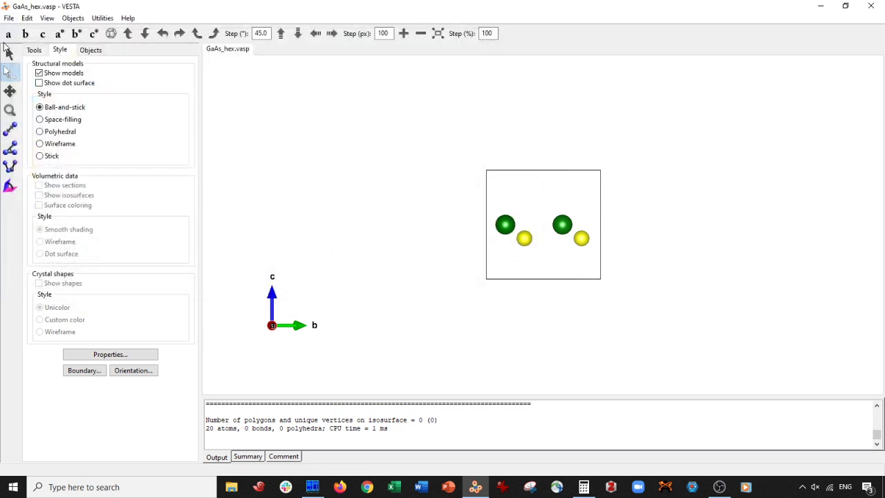
Step: In Far Manager, copy the eight Ga/As coordinate lines from GaAs_hex_ml.xyz
{"action": "left_click", "coordinate": [312, 487]}
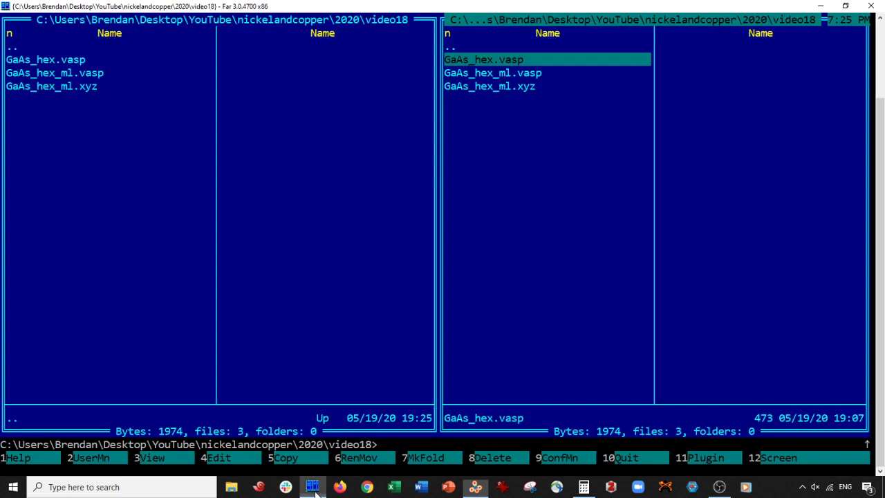
{"action": "left_click", "coordinate": [468, 87]}
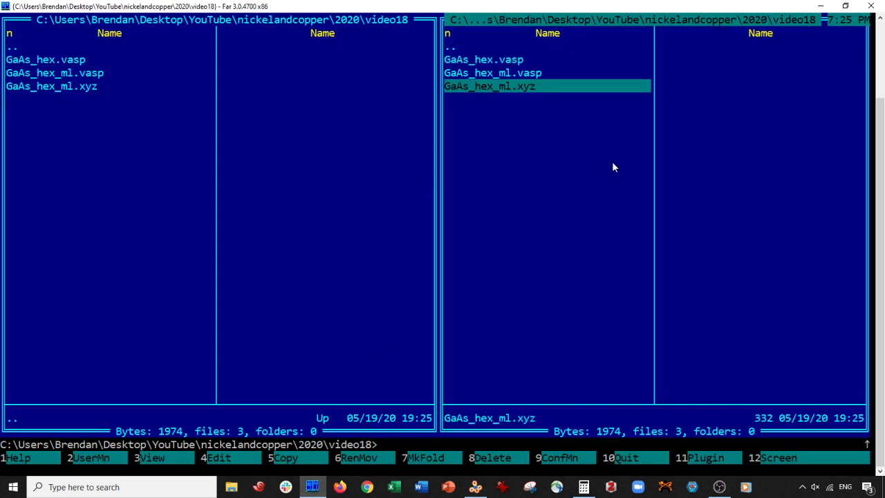
{"action": "key", "text": "F4"}
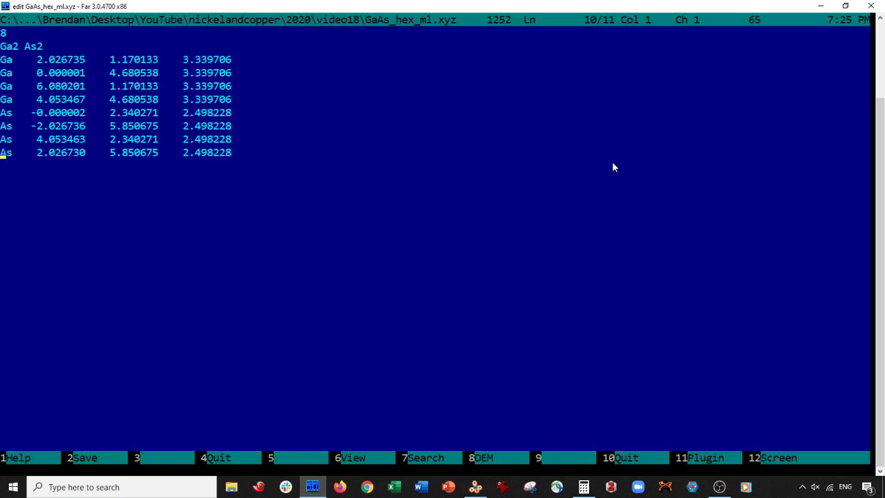
{"action": "key", "text": "ctrl+Tab"}
{"action": "key", "text": "ctrl+Tab"}
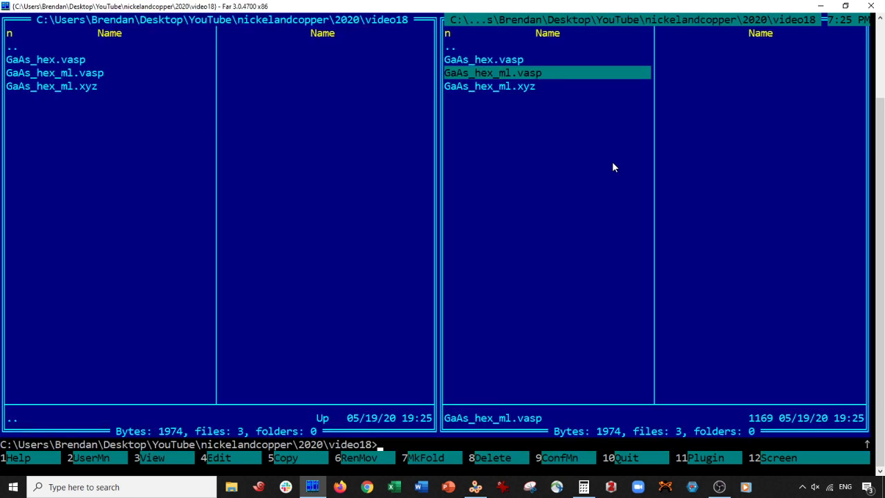
{"action": "key", "text": "ctrl+Tab"}
{"action": "key", "text": "Up"}
{"action": "key", "text": "Up"}
{"action": "key", "text": "Up"}
{"action": "key", "text": "Up"}
{"action": "key", "text": "Up"}
{"action": "key", "text": "Up"}
{"action": "key", "text": "Up"}
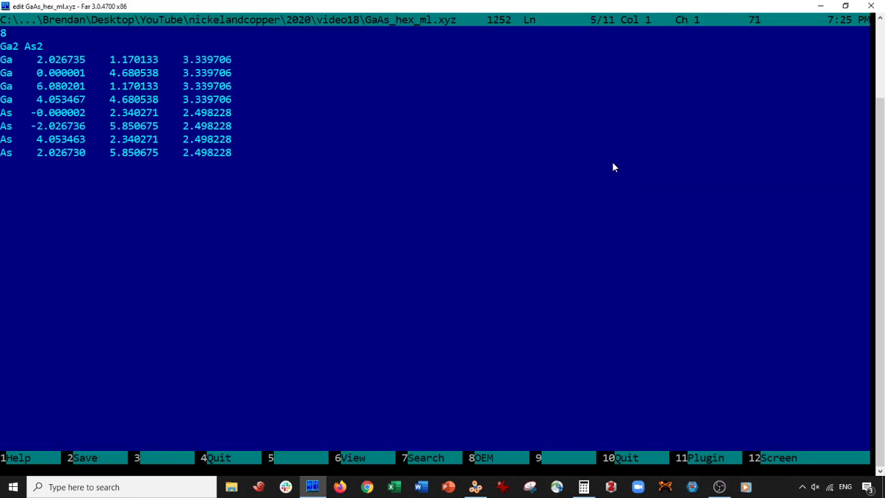
{"action": "key", "text": "shift+Down"}
{"action": "key", "text": "shift+Down"}
{"action": "key", "text": "shift+Down"}
{"action": "key", "text": "shift+Down"}
{"action": "key", "text": "shift+Down"}
{"action": "key", "text": "shift+Down"}
{"action": "key", "text": "shift+Down"}
{"action": "key", "text": "shift+Down"}
{"action": "key", "text": "ctrl+c"}
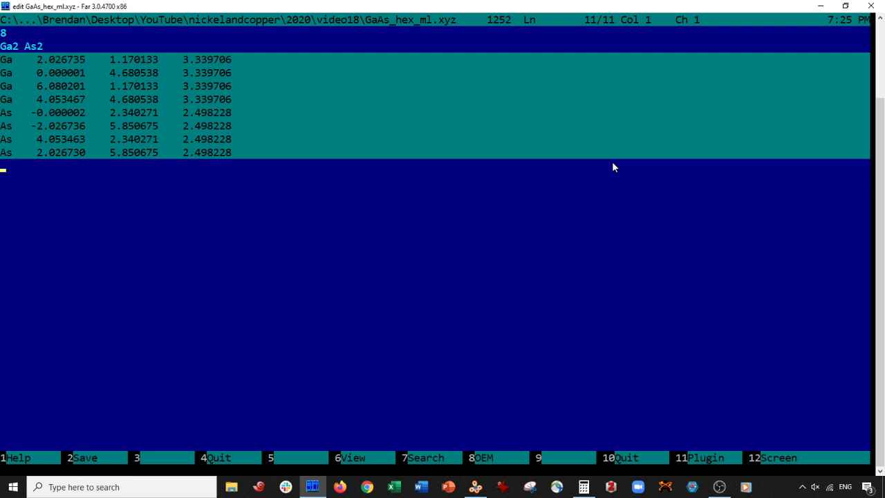
{"action": "key", "text": "Escape"}
Step: Open GaAs_hex_ml.vasp in the editor and move toward its coordinate section
{"action": "key", "text": "Up"}
{"action": "key", "text": "F4"}
{"action": "key", "text": "Down"}
{"action": "key", "text": "Down"}
Step: Replace the sixteen coordinate lines with the eight copied ones and delete the Ga/As label column
{"action": "left_click", "coordinate": [14, 142]}
{"action": "key", "text": "shift+Down"}
{"action": "key", "text": "shift+Down"}
{"action": "key", "text": "shift+Down"}
{"action": "key", "text": "shift+Down"}
{"action": "key", "text": "shift+Down"}
{"action": "key", "text": "shift+Down"}
{"action": "key", "text": "shift+Down"}
{"action": "key", "text": "shift+Down"}
{"action": "key", "text": "shift+Down"}
{"action": "key", "text": "shift+Down"}
{"action": "key", "text": "shift+Down"}
{"action": "key", "text": "shift+Down"}
{"action": "key", "text": "shift+Down"}
{"action": "key", "text": "shift+Down"}
{"action": "key", "text": "shift+Down"}
{"action": "key", "text": "shift+Down"}
{"action": "key", "text": "ctrl+v"}
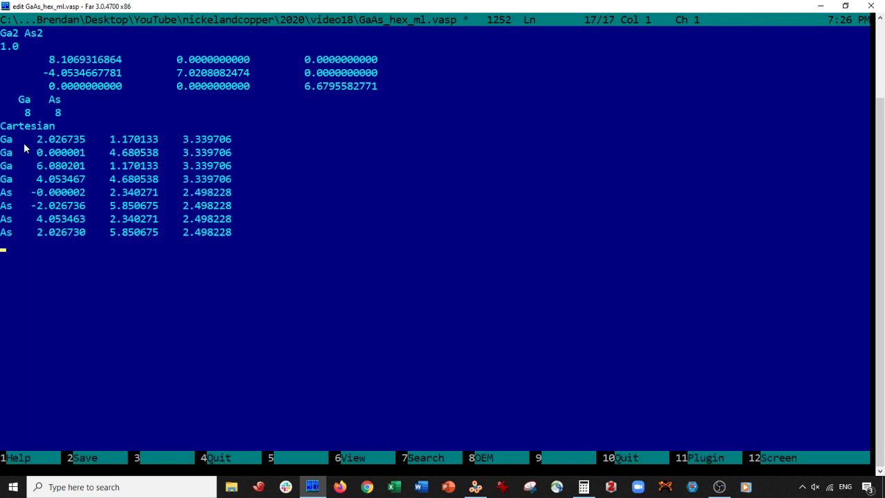
{"action": "key", "text": "alt+shift+Up"}
{"action": "key", "text": "alt+shift+Right"}
{"action": "key", "text": "alt+shift+Right"}
{"action": "key", "text": "alt+shift+Up"}
{"action": "key", "text": "alt+shift+Up"}
{"action": "key", "text": "alt+shift+Up"}
{"action": "key", "text": "alt+shift+Up"}
{"action": "key", "text": "alt+shift+Up"}
{"action": "key", "text": "alt+shift+Up"}
{"action": "key", "text": "alt+shift+Up"}
{"action": "key", "text": "Delete"}
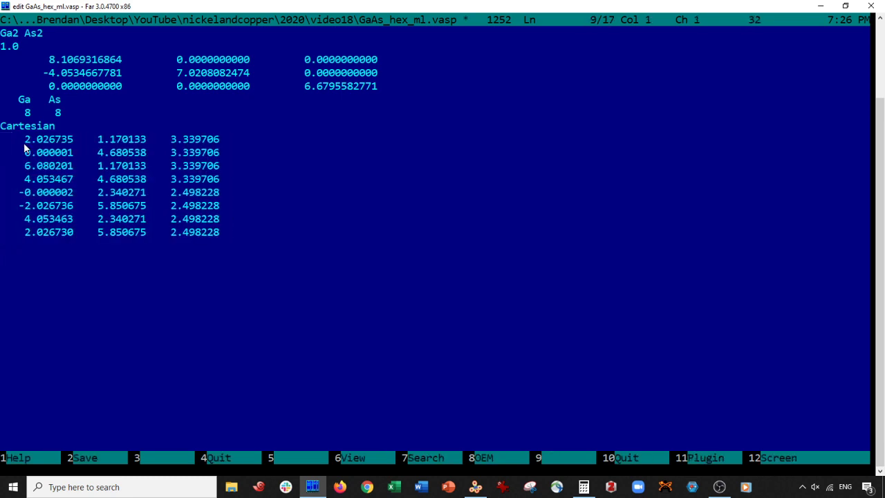
{"action": "key", "text": "Up"}
{"action": "key", "text": "Up"}
Step: Change the Ga and As counts from 8 to 4 each and edit the title line to GaAs2
{"action": "key", "text": "Right"}
{"action": "key", "text": "Right"}
{"action": "key", "text": "Delete"}
{"action": "type", "text": "4"}
{"action": "left_click", "coordinate": [57, 114]}
{"action": "key", "text": "Delete"}
{"action": "type", "text": "4"}
{"action": "key", "text": "ctrl+Home"}
{"action": "key", "text": "Right"}
{"action": "key", "text": "Right"}
{"action": "key", "text": "Delete"}
{"action": "key", "text": "Delete"}
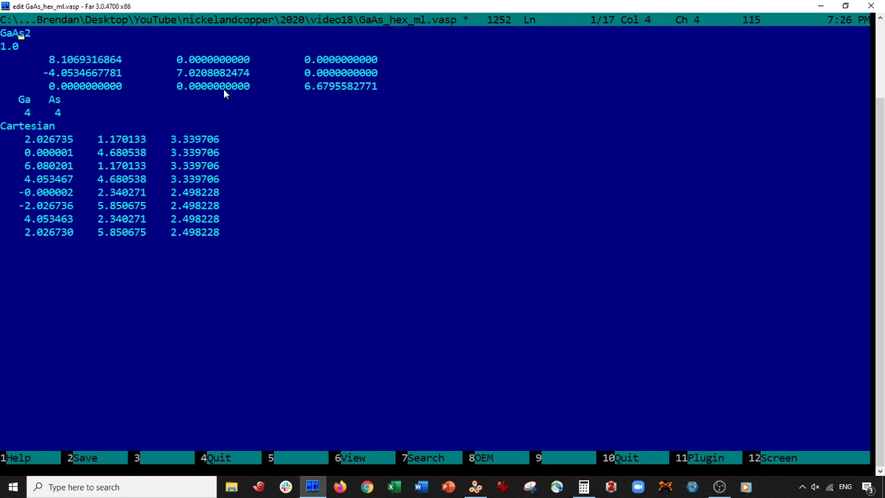
Step: Edit the file's title line, replacing the space and the '2' after As with '_hex_ml'
{"action": "key", "text": "Right"}
{"action": "key", "text": "Right"}
{"action": "key", "text": "Delete"}
{"action": "type", "text": "_hex_ml"}
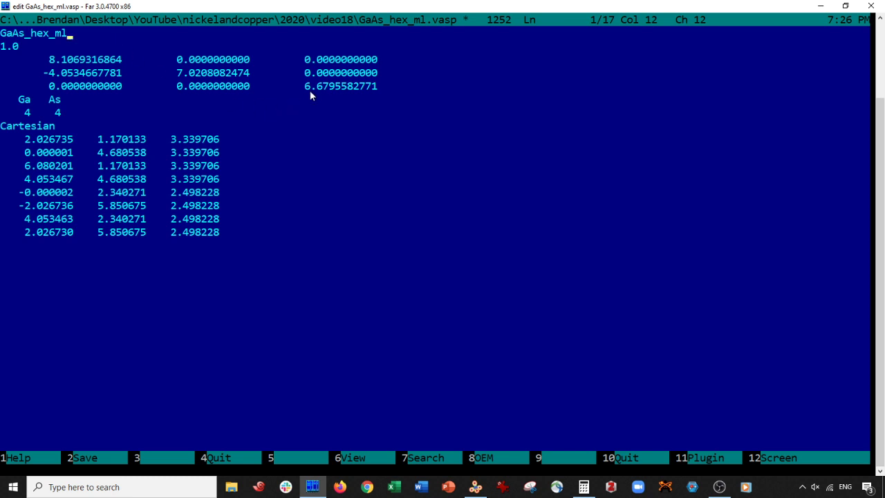
Step: Raise the c lattice vector's z value from 6.6795582771 to 21.6795582771
{"action": "left_click", "coordinate": [307, 90]}
{"action": "key", "text": "Right"}
{"action": "key", "text": "BackSpace"}
{"action": "key", "text": "Delete"}
{"action": "type", "text": "21"}
Step: Save the edited file and open GaAs_hex_ml.vasp in a new VESTA tab
{"action": "key", "text": "F10"}
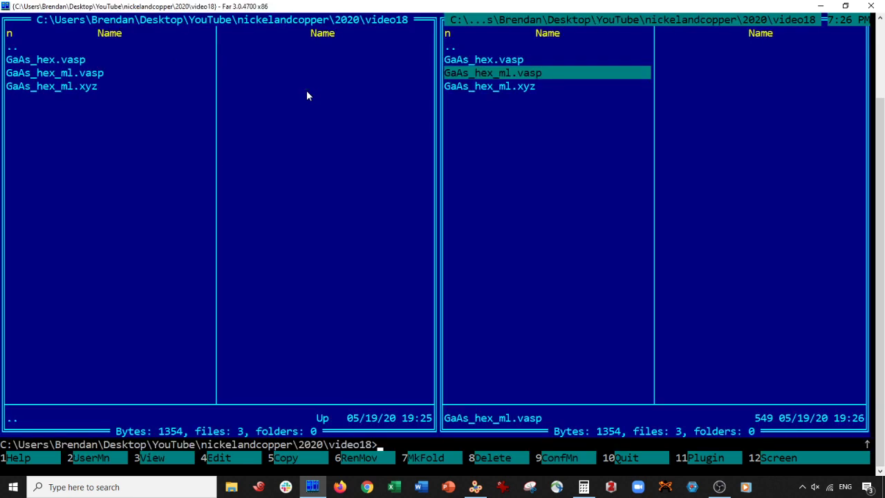
{"action": "left_click", "coordinate": [475, 487]}
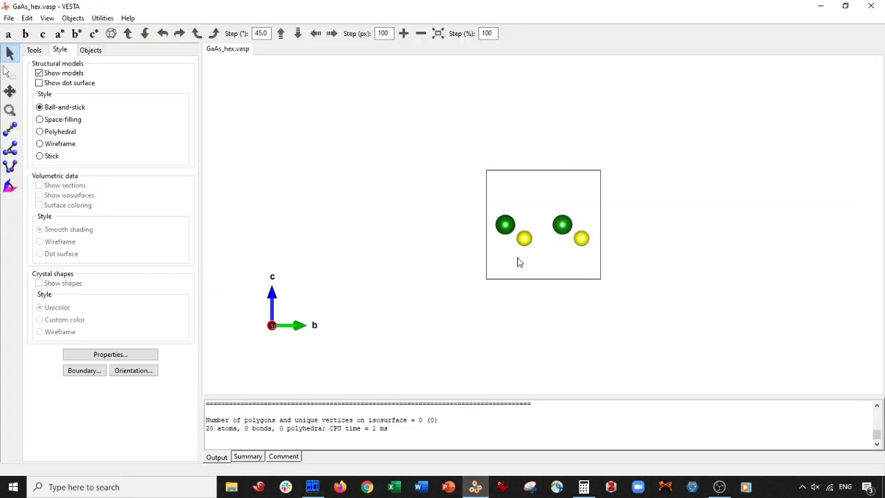
{"action": "key", "text": "ctrl+o"}
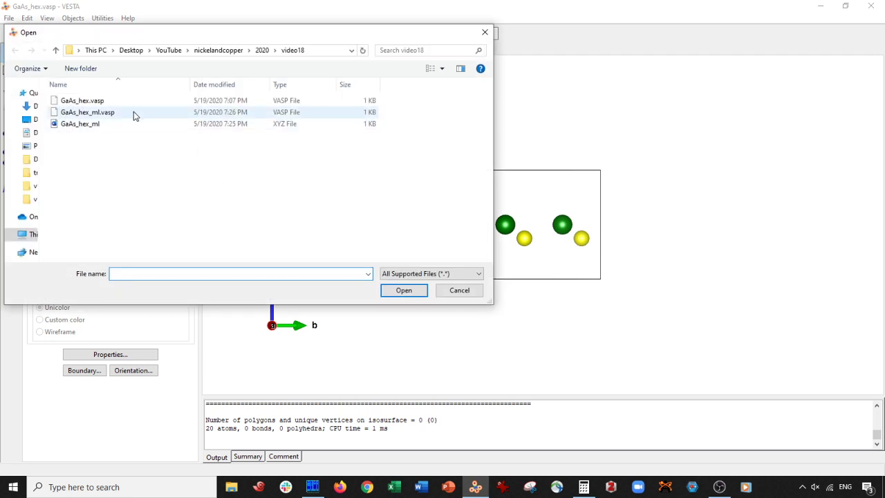
{"action": "double_click", "coordinate": [134, 114]}
Step: Rotate the tall cell to inspect the atoms and the vacuum gap above them
{"action": "left_click_drag", "start_coordinate": [338, 273], "coordinate": [574, 336]}
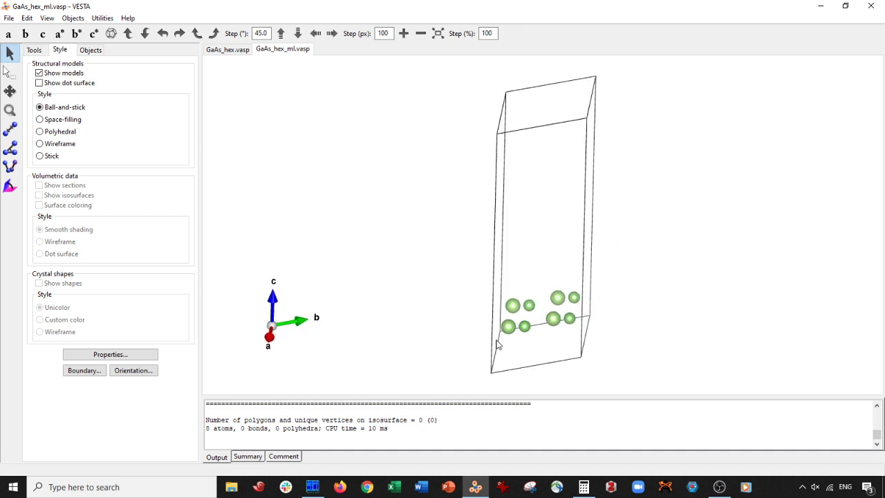
{"action": "left_click_drag", "start_coordinate": [497, 342], "coordinate": [493, 300]}
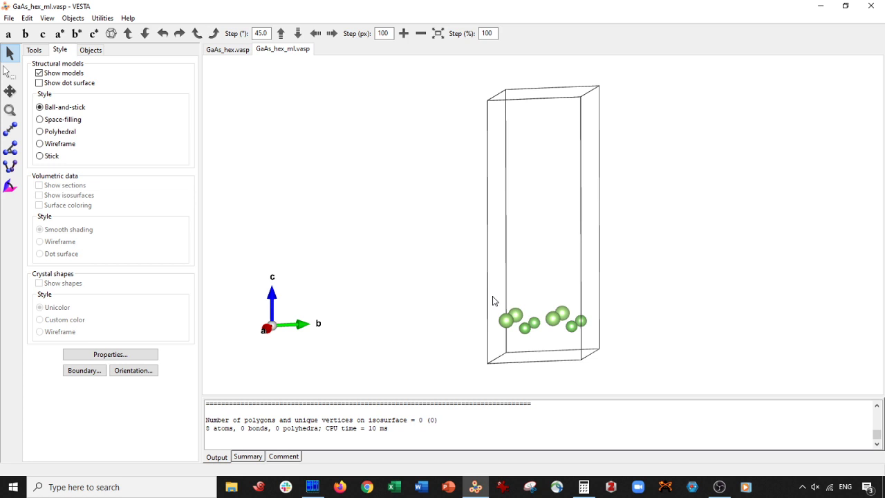
{"action": "left_click_drag", "start_coordinate": [574, 312], "coordinate": [526, 334]}
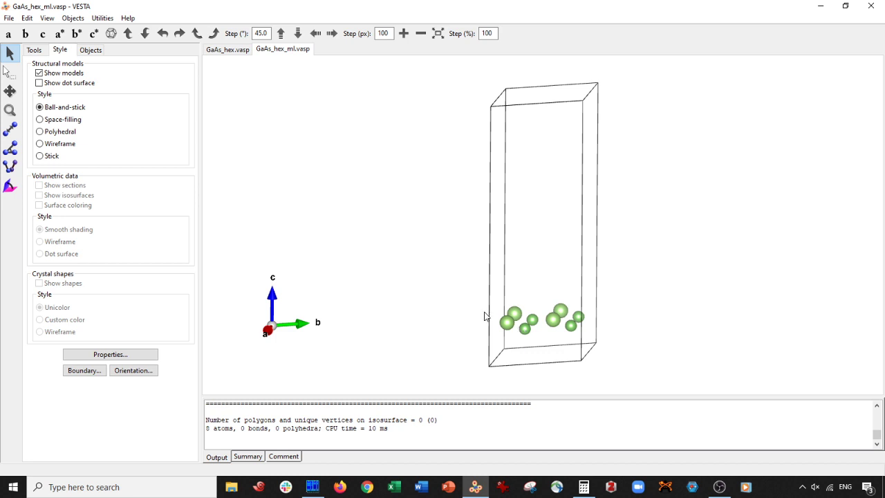
{"action": "left_click_drag", "start_coordinate": [282, 367], "coordinate": [436, 301]}
Step: In the atom properties, recolour Ga dark green and As yellow, then apply
{"action": "left_click", "coordinate": [103, 355]}
{"action": "left_click", "coordinate": [49, 26]}
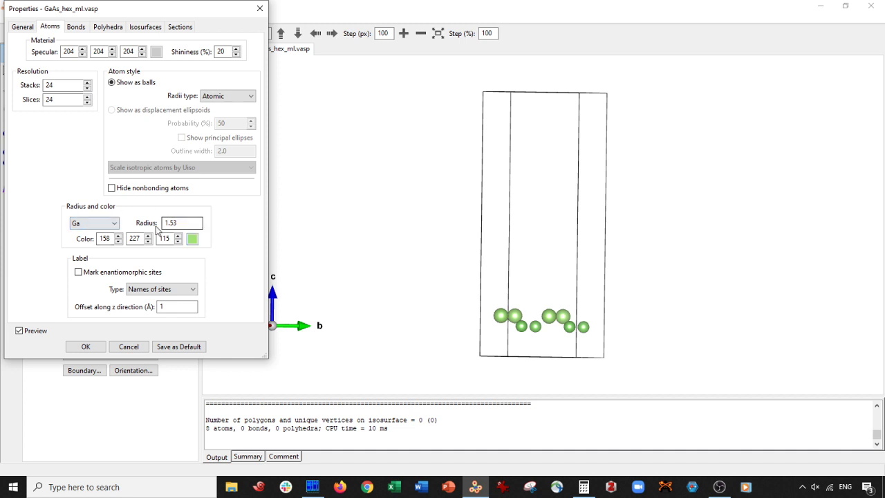
{"action": "left_click", "coordinate": [192, 239]}
{"action": "left_click", "coordinate": [46, 87]}
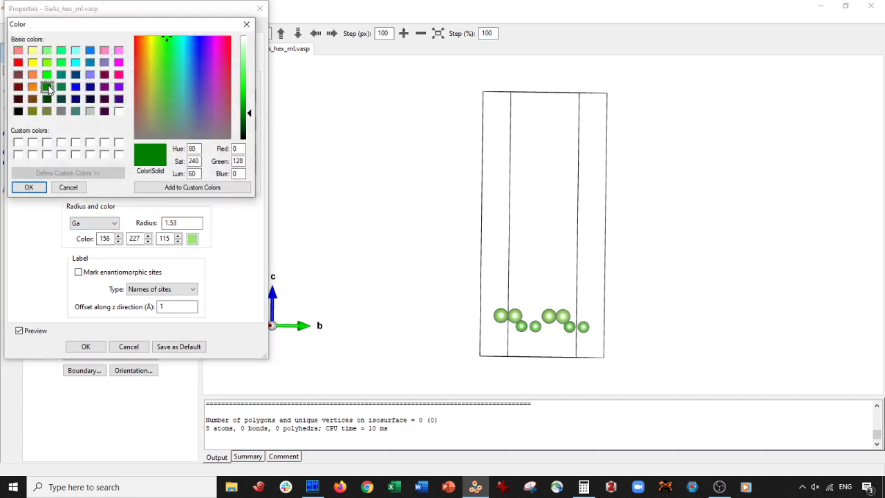
{"action": "left_click", "coordinate": [29, 187]}
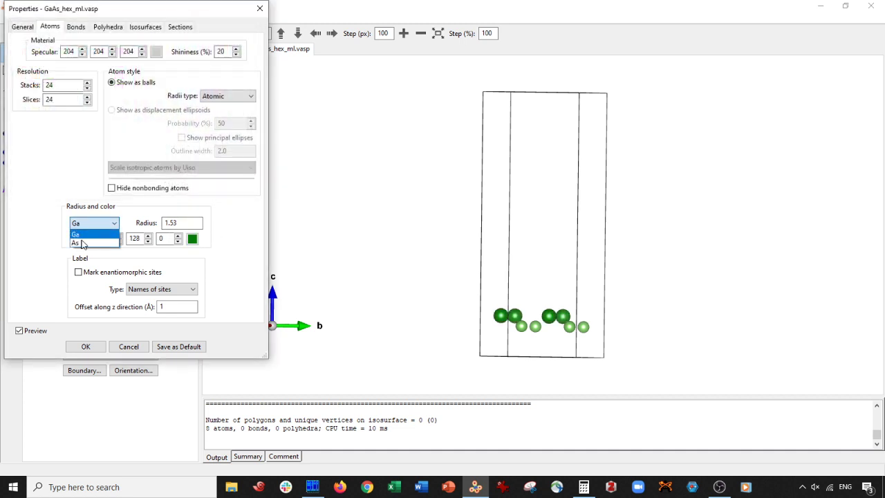
{"action": "left_click", "coordinate": [78, 242]}
{"action": "left_click", "coordinate": [192, 239]}
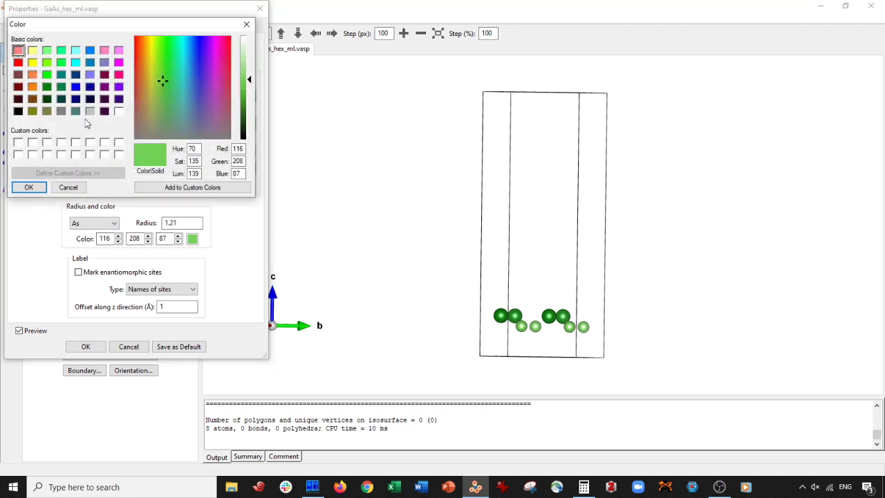
{"action": "left_click", "coordinate": [32, 62]}
{"action": "left_click", "coordinate": [29, 188]}
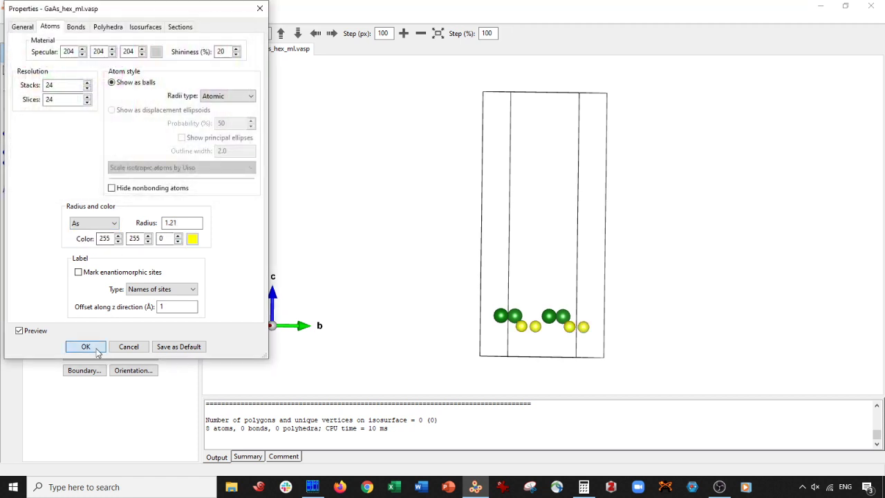
{"action": "left_click", "coordinate": [97, 351]}
{"action": "left_click_drag", "start_coordinate": [447, 224], "coordinate": [458, 243]}
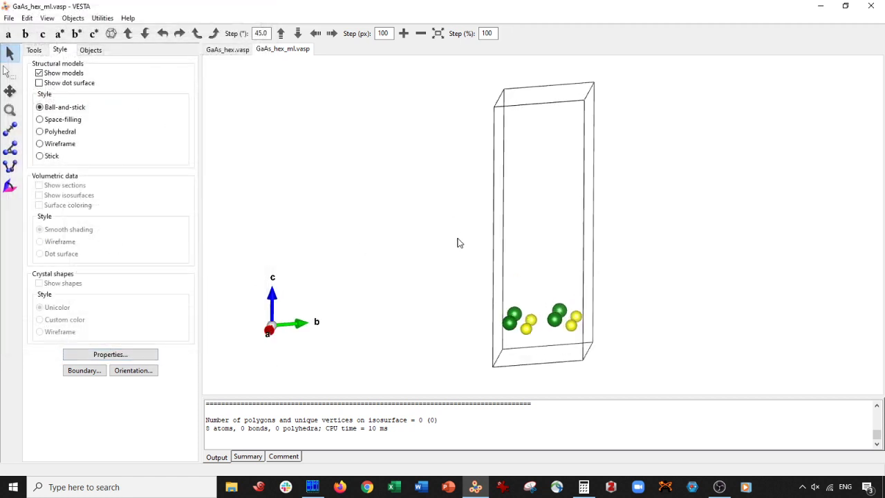
Step: Switch to ball-and-stick style and set the display boundary x and y maxima to 3
{"action": "left_click", "coordinate": [39, 106]}
{"action": "mouse_move", "coordinate": [306, 134]}
{"action": "left_mouse_down"}
{"action": "mouse_move", "coordinate": [312, 124]}
{"action": "mouse_move", "coordinate": [320, 135]}
{"action": "left_mouse_up"}
{"action": "left_click", "coordinate": [84, 371]}
{"action": "double_click", "coordinate": [178, 54]}
{"action": "type", "text": "3"}
{"action": "key", "text": "Tab"}
{"action": "type", "text": "3"}
{"action": "left_click", "coordinate": [173, 229]}
{"action": "left_click_drag", "start_coordinate": [455, 205], "coordinate": [453, 285]}
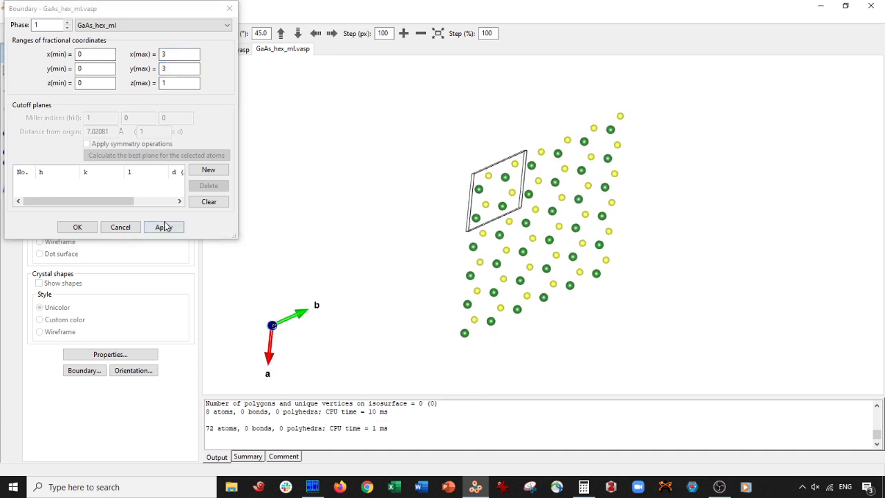
{"action": "left_click", "coordinate": [85, 228]}
Step: Measure the distance between a Ga atom and a neighbouring As atom: 2.48696 Å
{"action": "scroll", "coordinate": [357, 227], "scroll_direction": "up", "scroll_amount": 3}
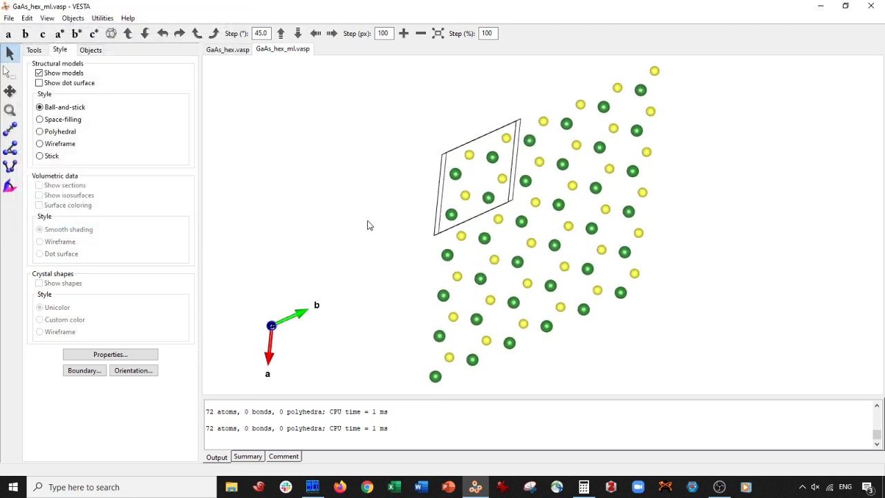
{"action": "left_click", "coordinate": [11, 129]}
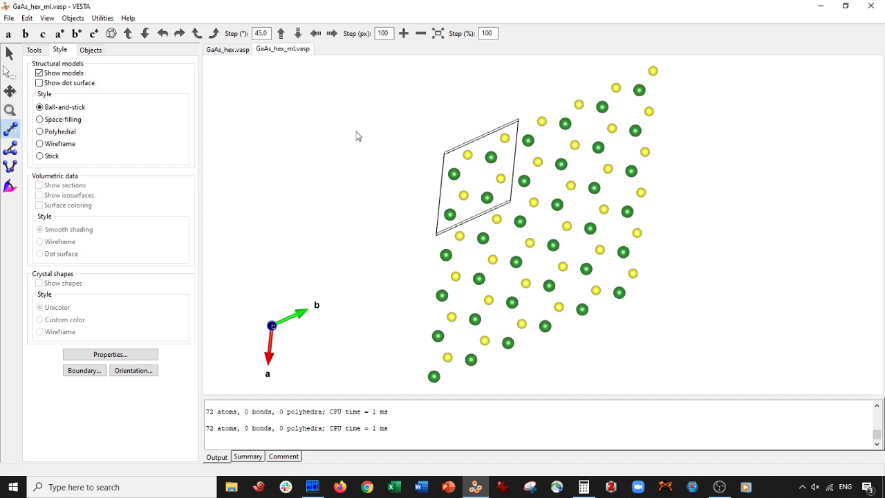
{"action": "left_click", "coordinate": [455, 174]}
{"action": "left_click", "coordinate": [468, 155]}
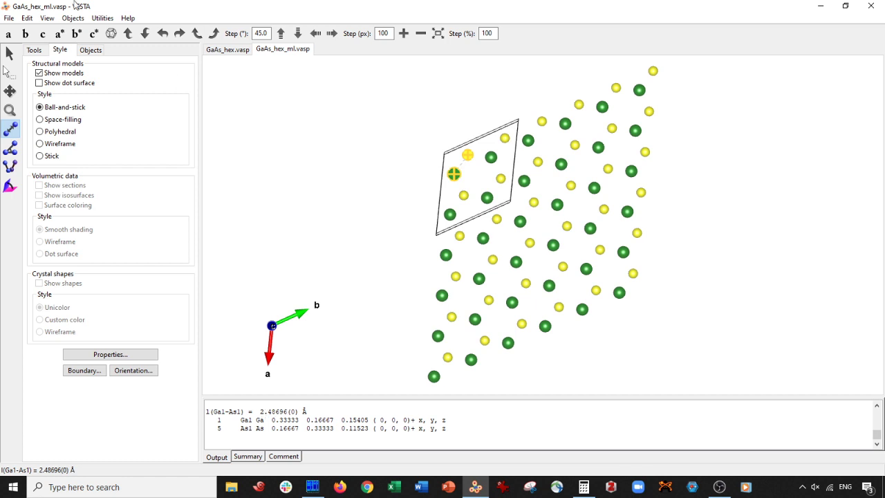
Step: Add an As–Ga bond rule with maximum length 2.5 Å and apply it
{"action": "left_click", "coordinate": [27, 18]}
{"action": "left_click", "coordinate": [49, 71]}
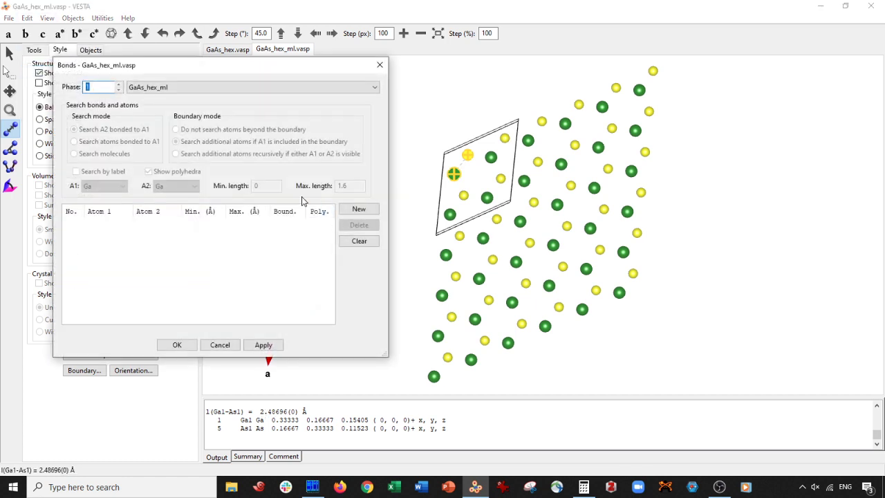
{"action": "left_click", "coordinate": [359, 208]}
{"action": "double_click", "coordinate": [336, 187]}
{"action": "type", "text": "2.5"}
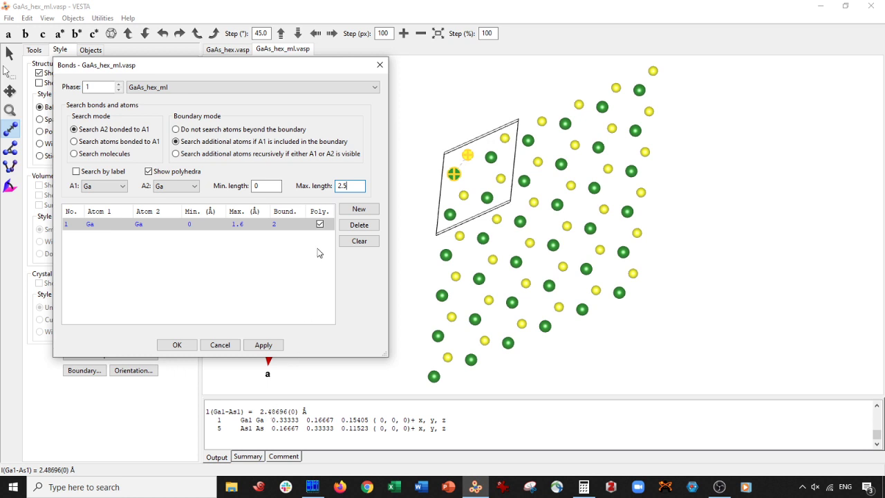
{"action": "left_click", "coordinate": [94, 185]}
{"action": "left_click", "coordinate": [95, 207]}
{"action": "key", "text": "Tab"}
{"action": "left_click", "coordinate": [266, 344]}
Step: Inspect an As atom, close the bond settings, and rotate the 108-bond layer
{"action": "left_click", "coordinate": [476, 234]}
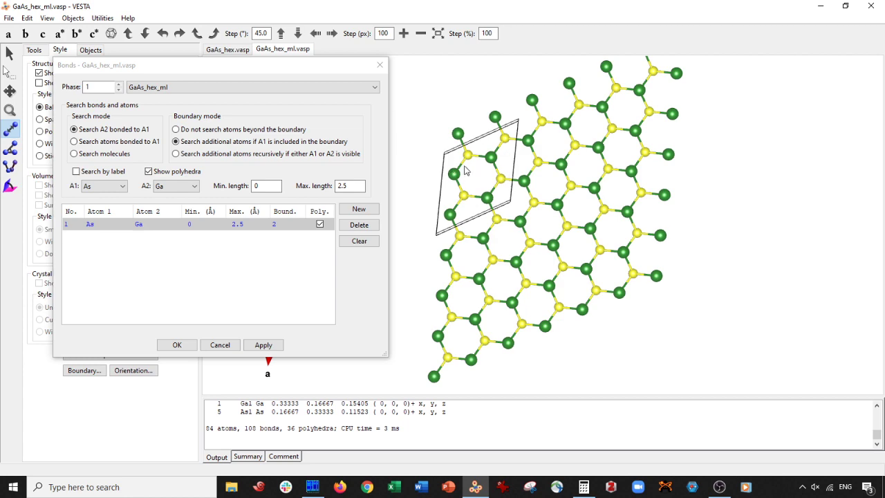
{"action": "left_click", "coordinate": [493, 256]}
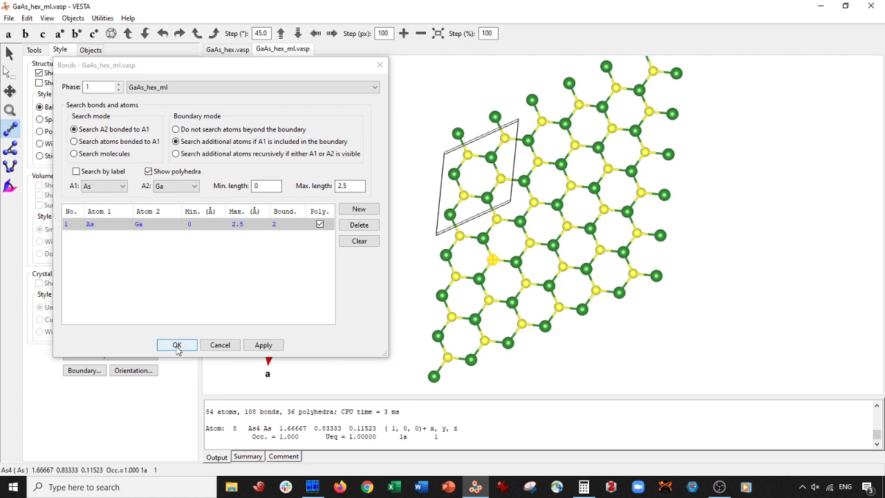
{"action": "left_click", "coordinate": [177, 345]}
{"action": "left_click", "coordinate": [10, 54]}
{"action": "left_click_drag", "start_coordinate": [484, 207], "coordinate": [578, 279]}
Step: Zoom in and view the bonded Ga–As honeycomb straight down the c axis
{"action": "scroll", "coordinate": [577, 280], "scroll_direction": "up", "scroll_amount": 3}
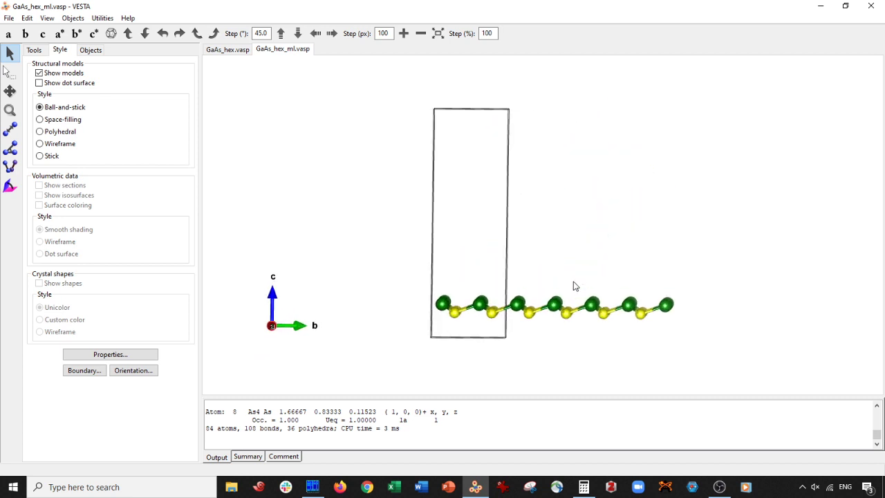
{"action": "left_click", "coordinate": [42, 34]}
{"action": "scroll", "coordinate": [414, 239], "scroll_direction": "up", "scroll_amount": 3}
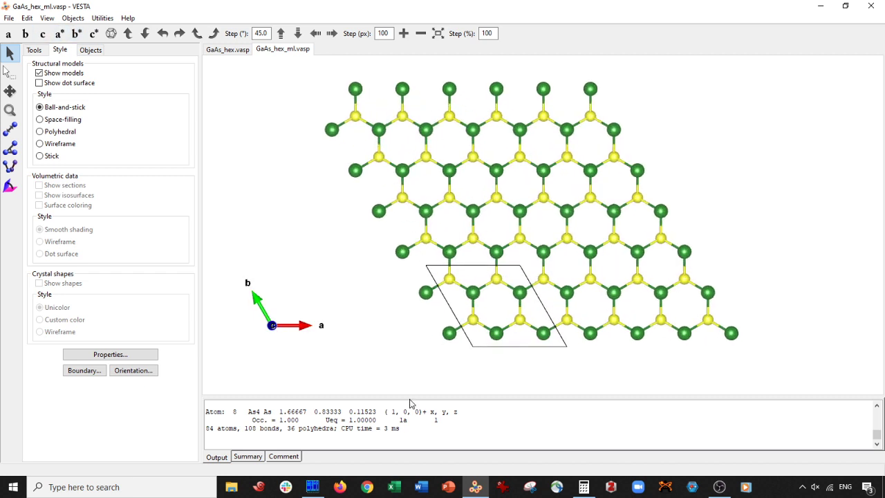
Step: Open GaAs_hex_ml.vasp in Far's editor and review its 4 Ga and 4 As positions unchanged
{"action": "left_click", "coordinate": [313, 487]}
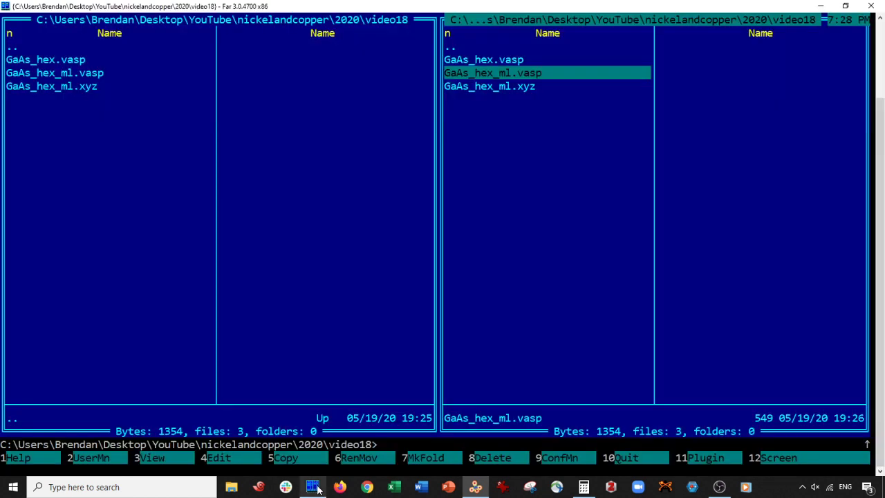
{"action": "key", "text": "F4"}
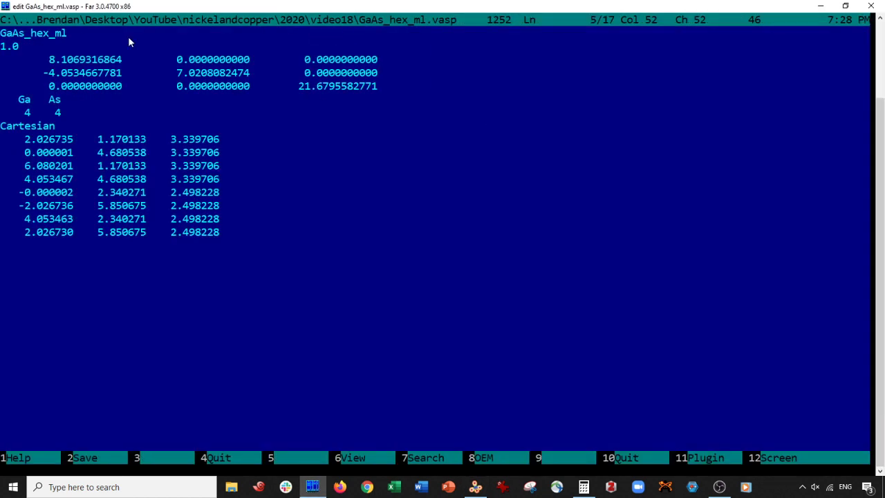
{"action": "left_click", "coordinate": [4, 141]}
{"action": "type", "text": "Ga"}
{"action": "key", "text": "shift+Home"}
{"action": "key", "text": "Delete"}
Step: Back in VESTA, view the buckled layer edge-on along a
{"action": "key", "text": "alt+Tab"}
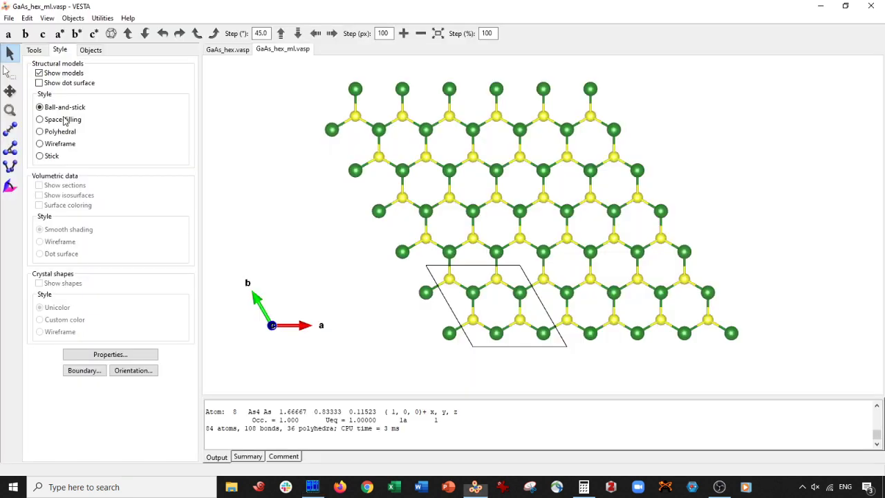
{"action": "left_click", "coordinate": [8, 33]}
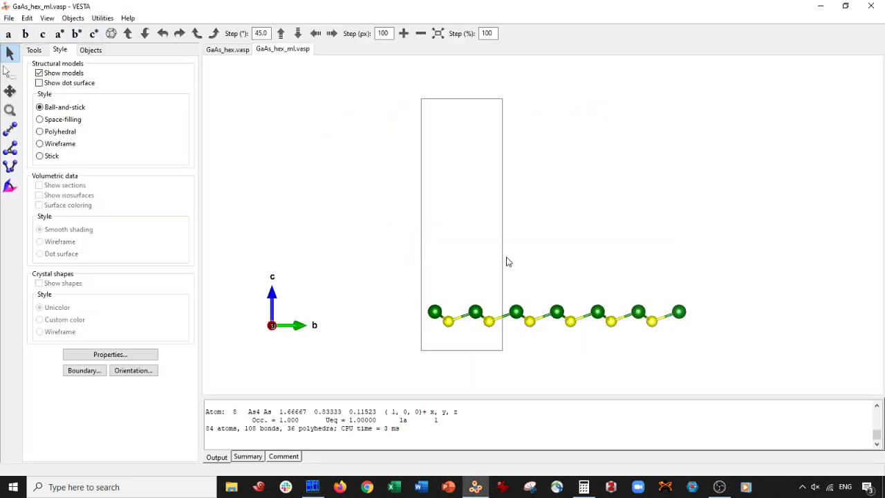